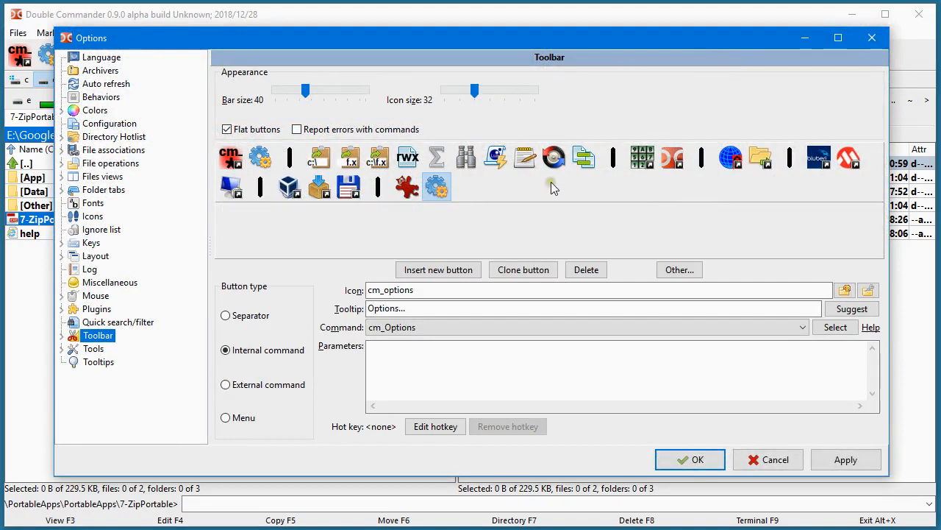
Insert a toolbar button for an external command just after the current selection, using 7-ZipPortable.exe from the 7-ZipPortable folder
left_click(453, 271)
mouse_move(525, 328)
mouse_move(541, 310)
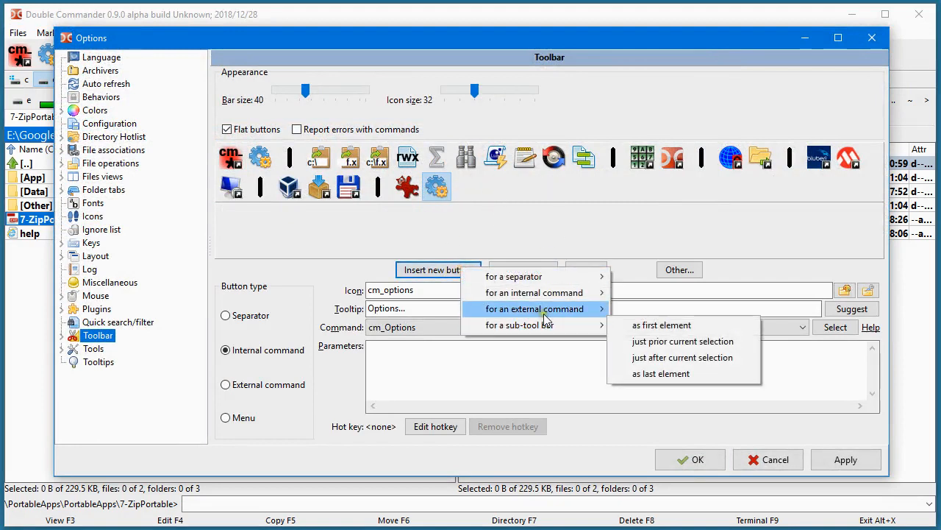
left_click(659, 358)
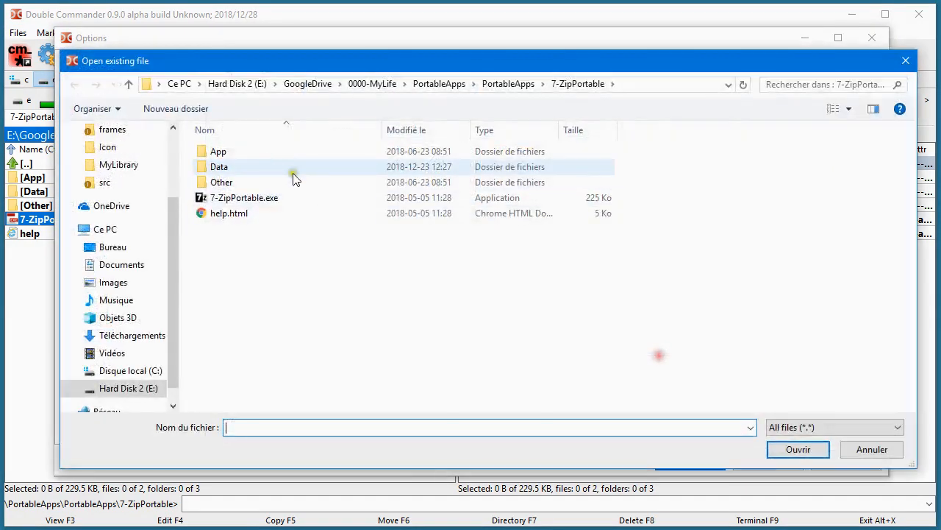
left_click(230, 197)
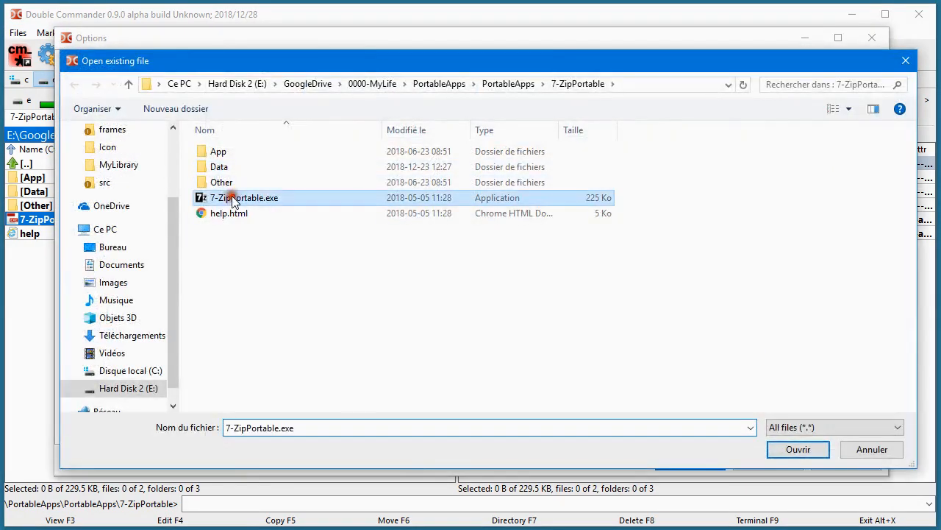
left_click(798, 449)
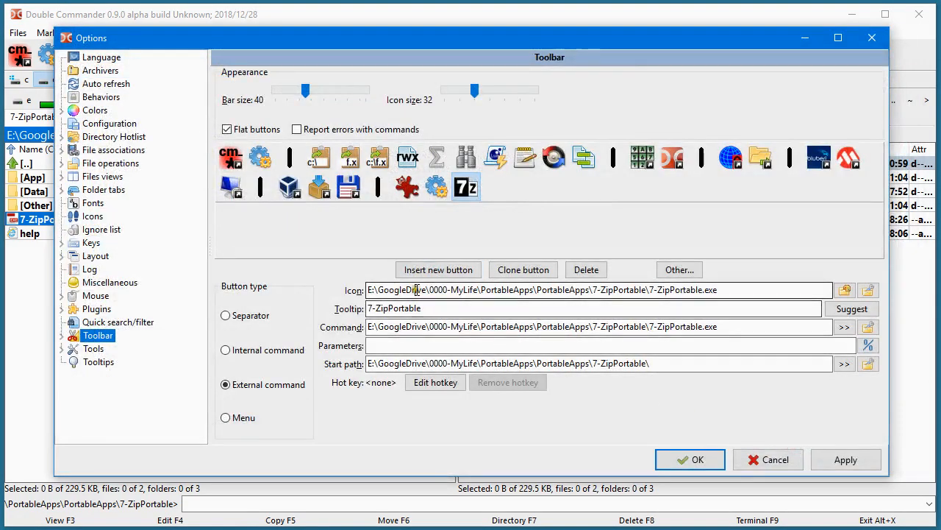
Compare the start of the new 7-ZipPortable button's icon path with that of the "Resized, rename and copy images" button
left_click_drag(416, 290, 366, 291)
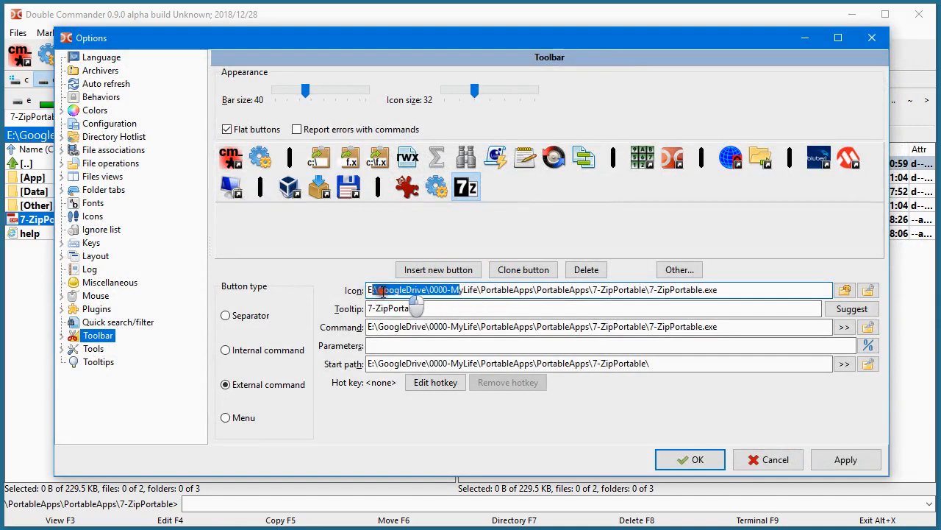
left_click(409, 190)
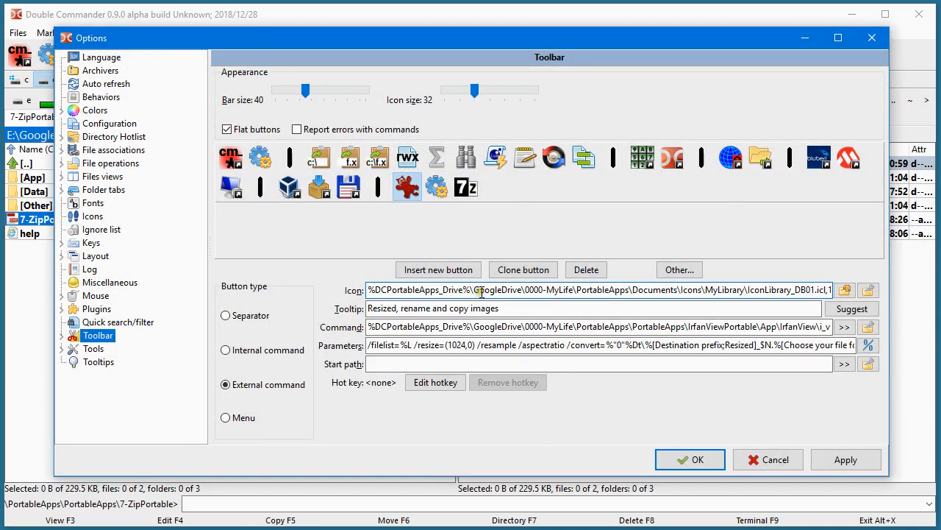
left_click_drag(481, 292, 364, 291)
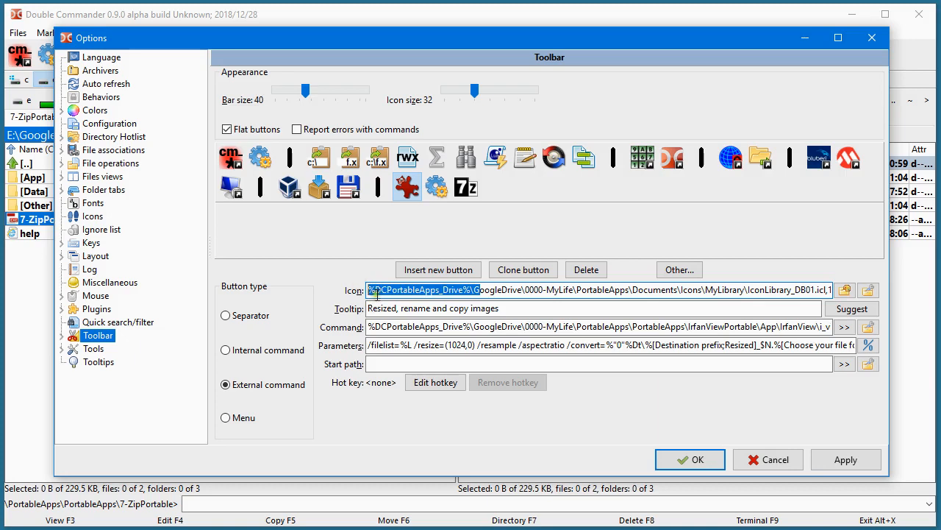
left_click(376, 291)
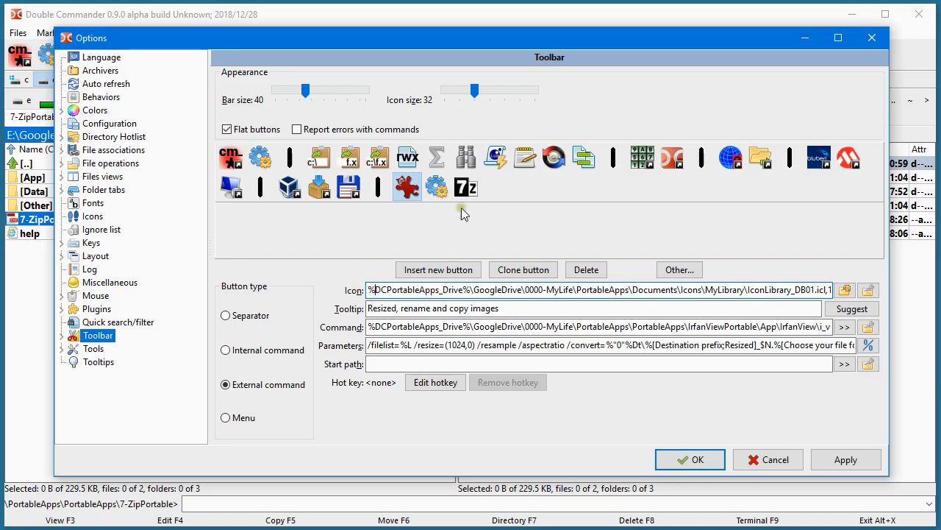
left_click(465, 188)
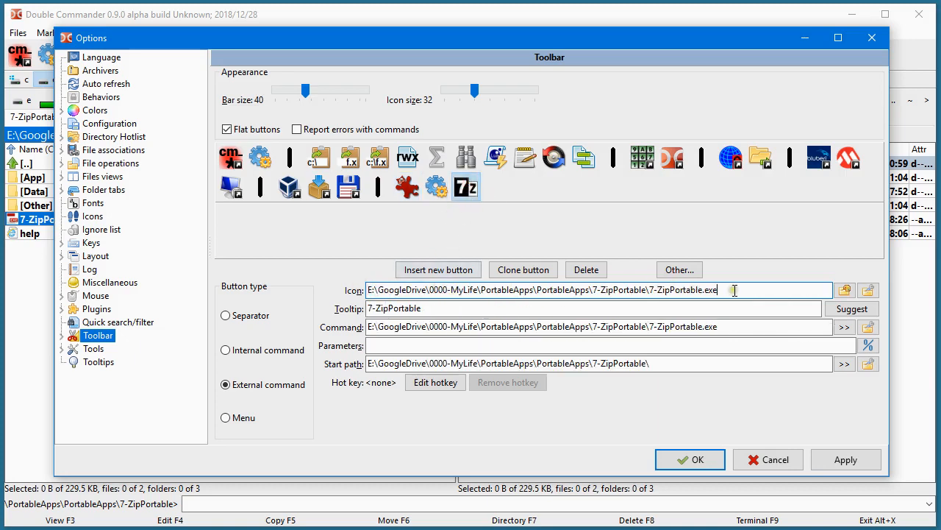
Make the 7-ZipPortable button's icon path relative to the environment variable %DCPortableApps_Drive%
left_click_drag(734, 289, 377, 290)
left_click(496, 291)
left_click(754, 291)
left_click(862, 293)
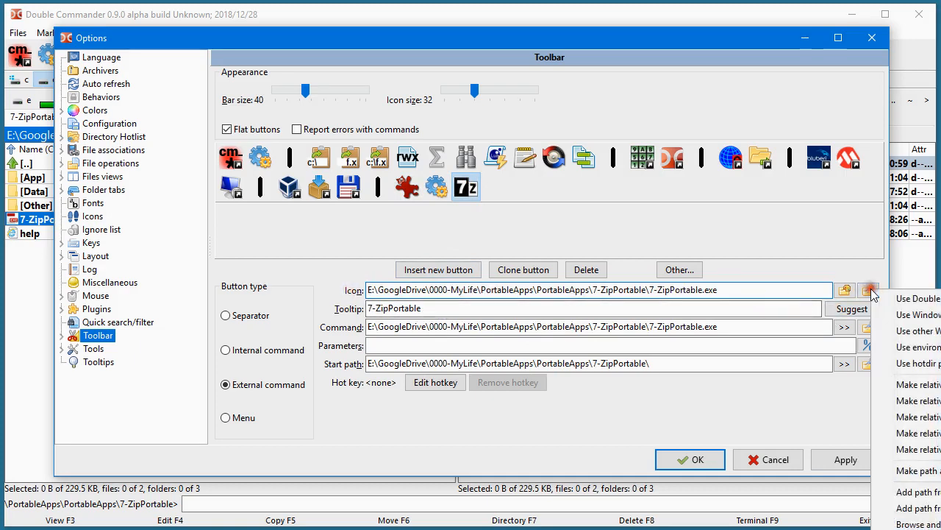
mouse_move(938, 401)
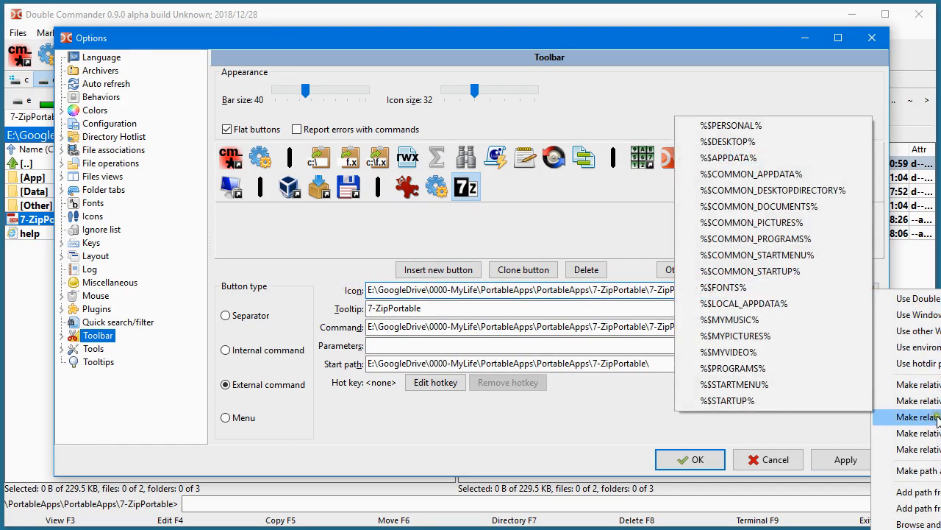
mouse_move(931, 433)
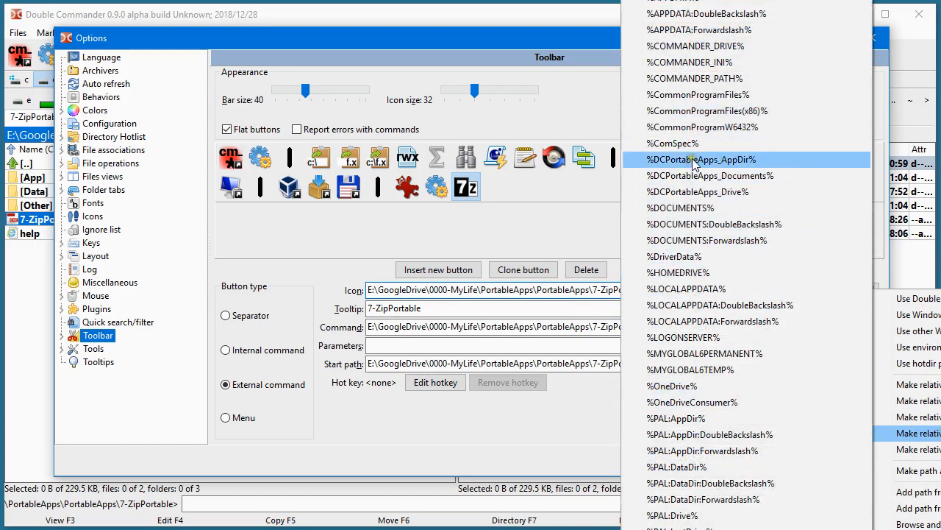
left_click(703, 192)
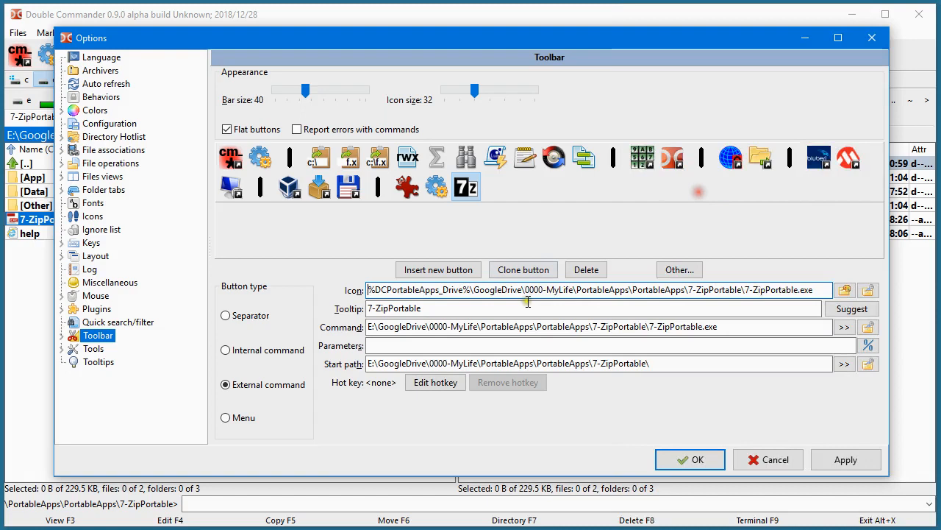
Make the 7-ZipPortable button's command and start path relative to the environment variable %DCPortableApps_Drive%
left_click(767, 327)
left_click(868, 327)
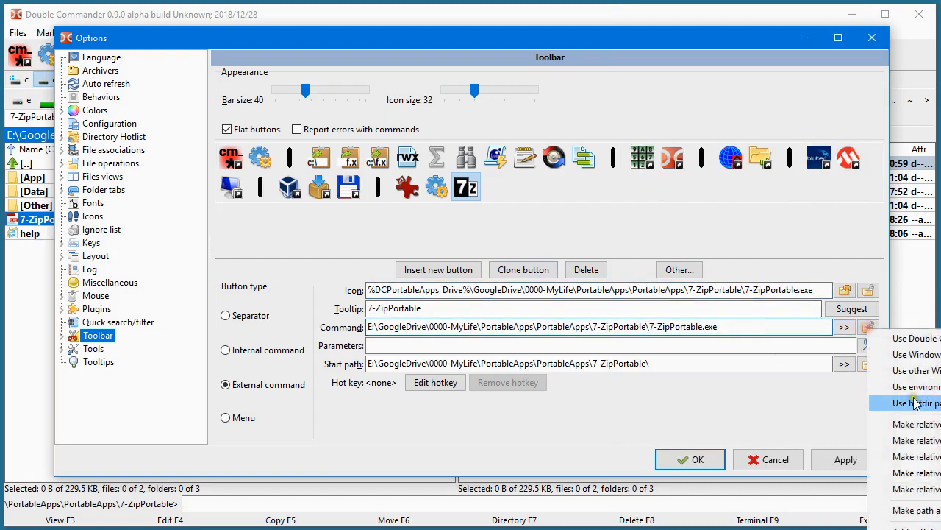
mouse_move(919, 472)
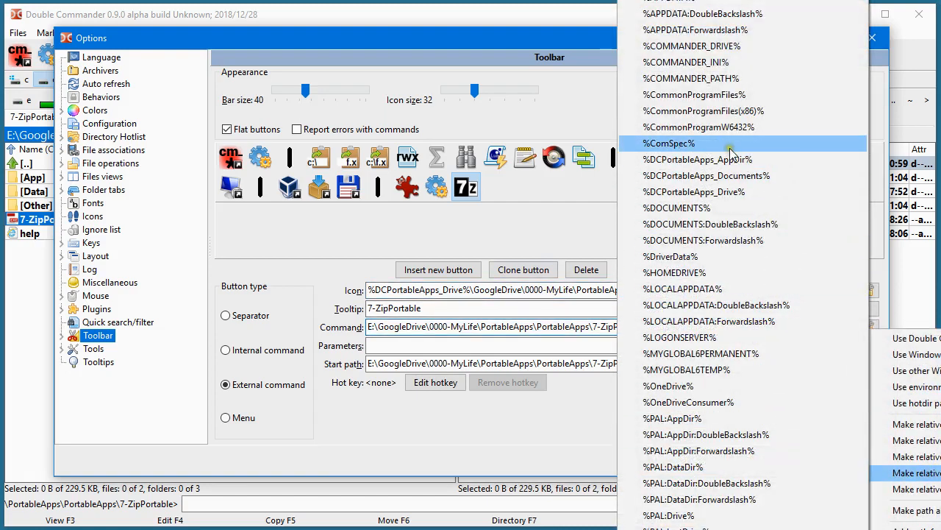
left_click(708, 193)
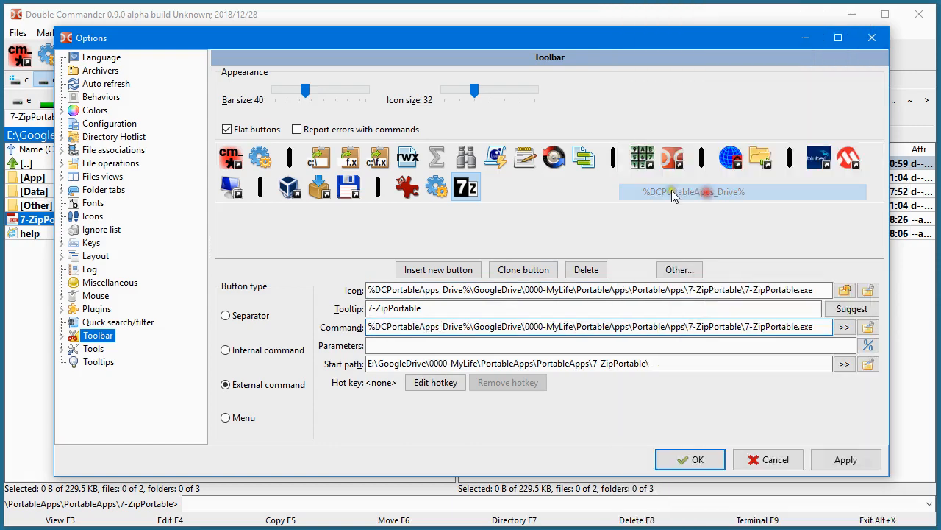
left_click(868, 363)
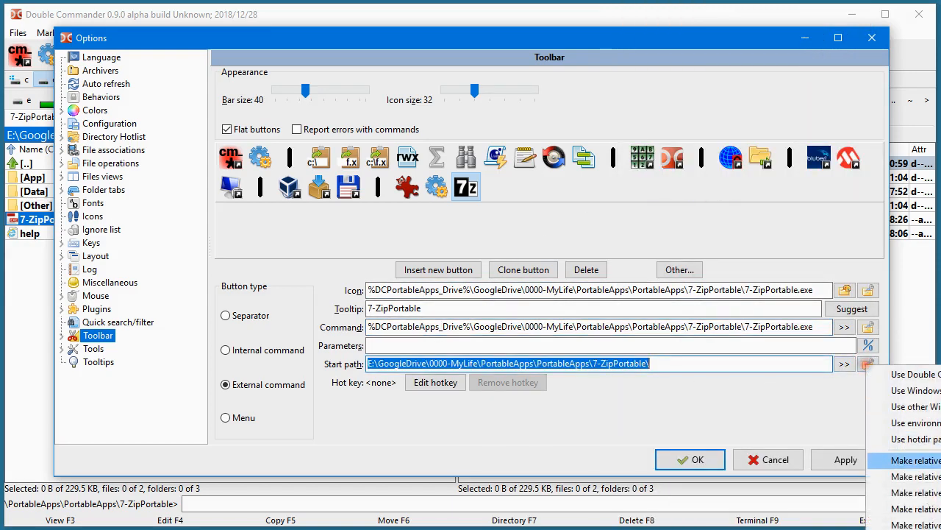
mouse_move(916, 492)
mouse_move(915, 508)
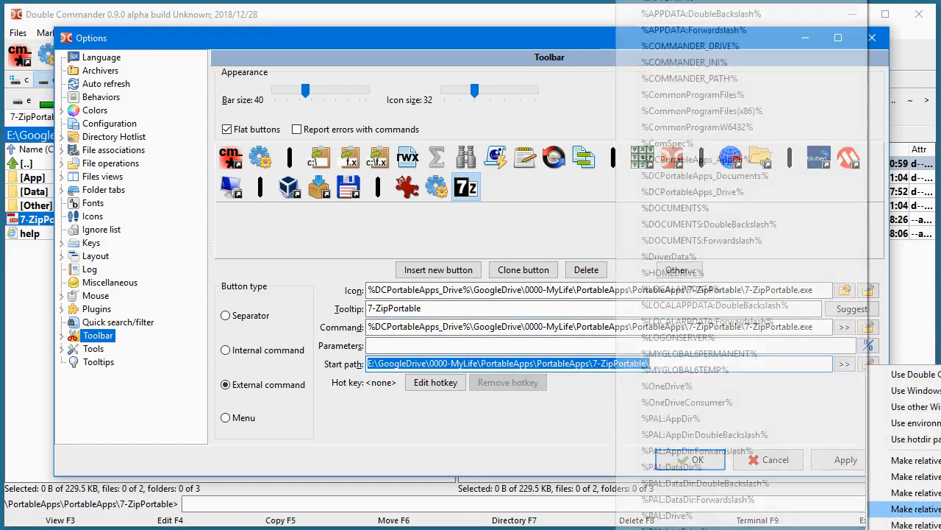
left_click(717, 194)
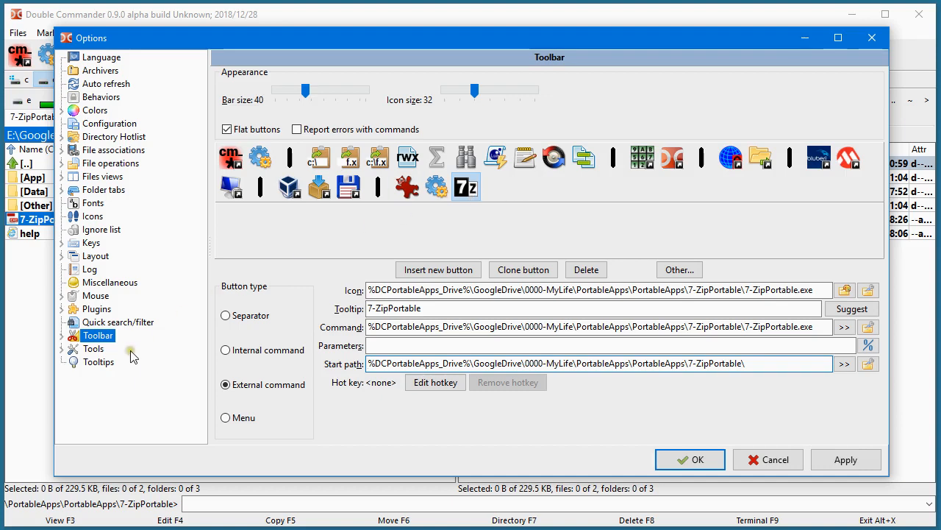
In the Toolbar Extra settings, set the way paths are set when adding elements to "Relative to the following"
left_click(63, 336)
left_click(112, 350)
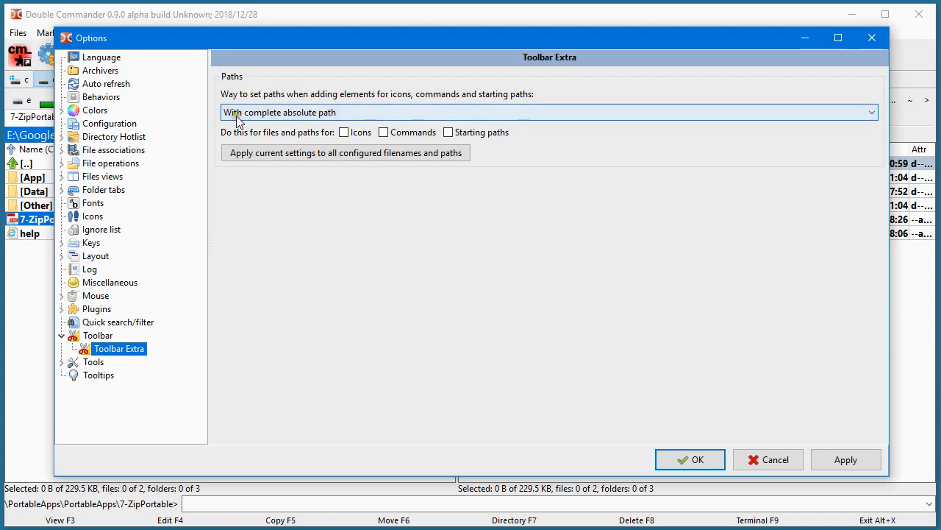
left_click(313, 114)
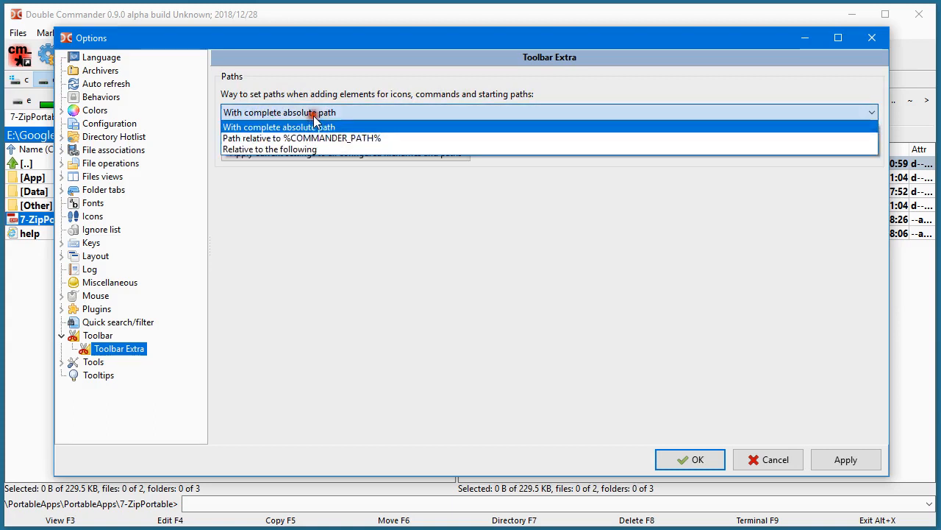
left_click(315, 126)
left_click(312, 118)
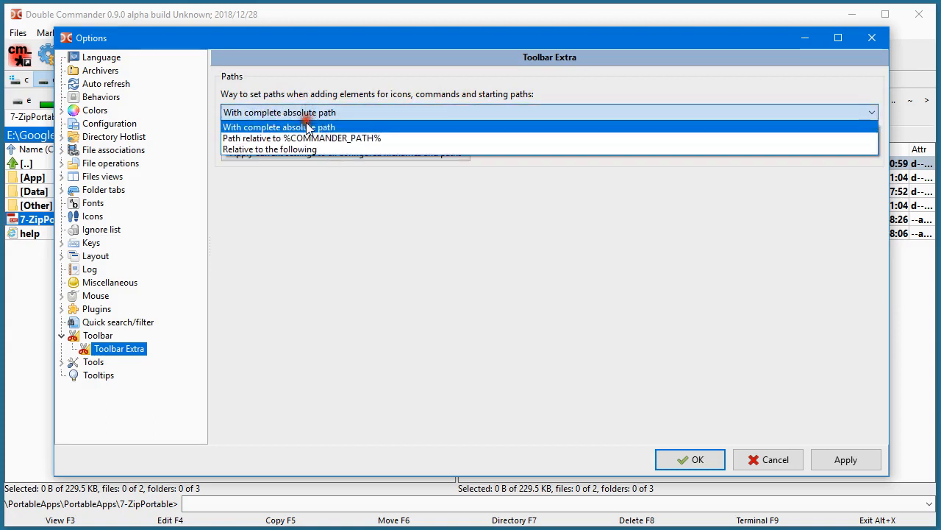
left_click(312, 138)
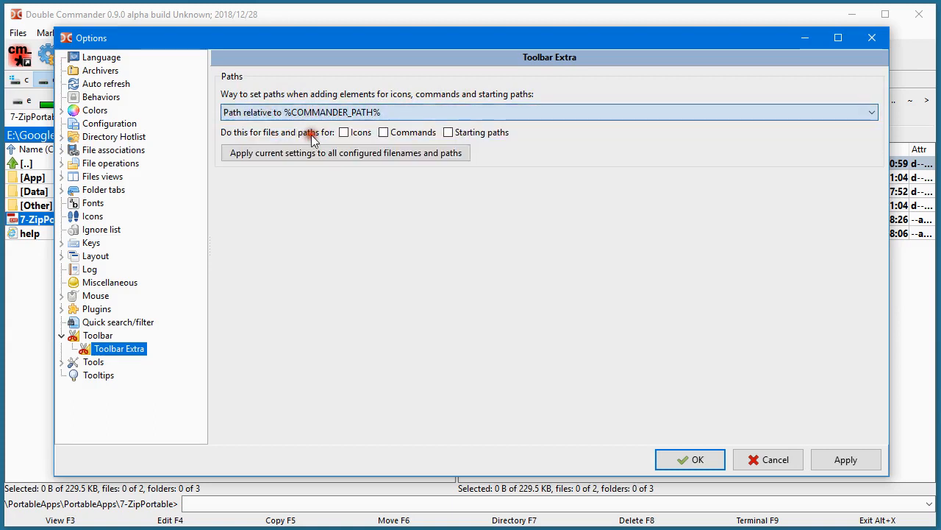
left_click(382, 115)
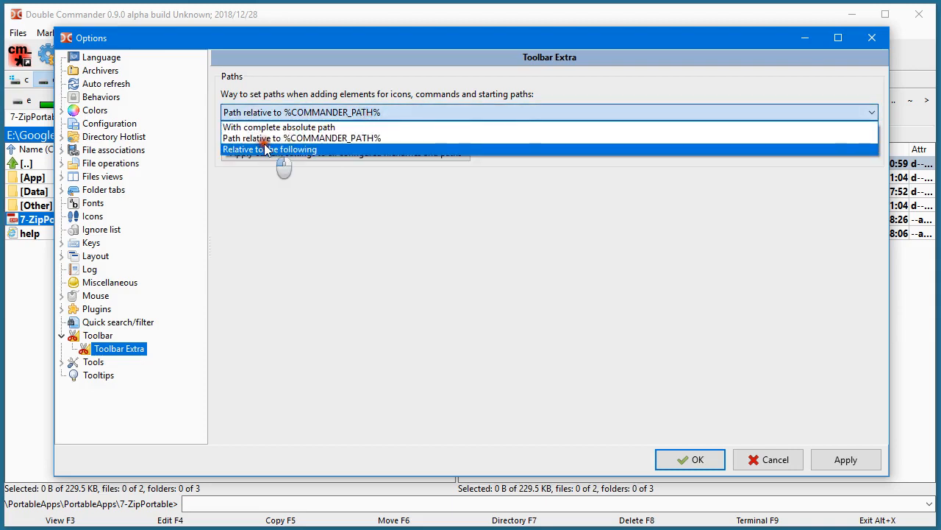
left_click(266, 149)
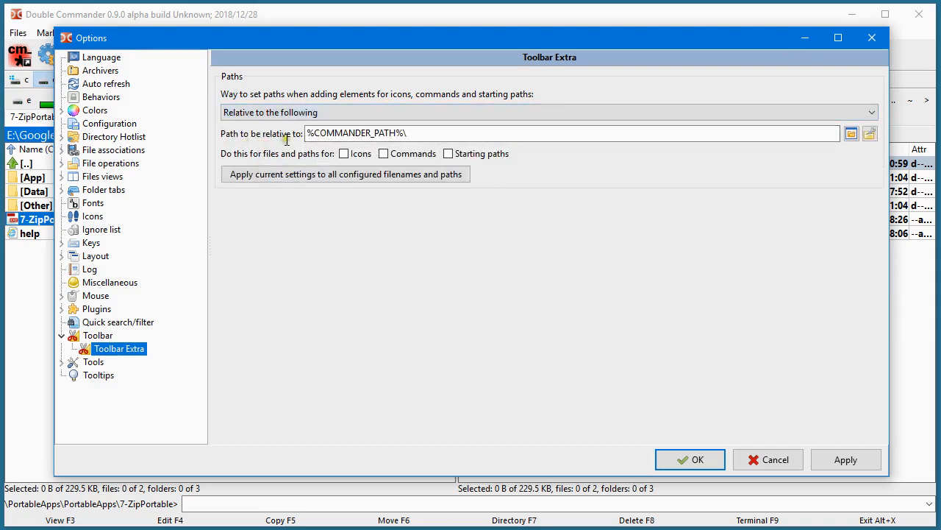
Set the path to be relative to as %DCPortableApps_Drive%\ and enable it for icons, commands and starting paths
left_click_drag(410, 135, 298, 134)
left_click(429, 135)
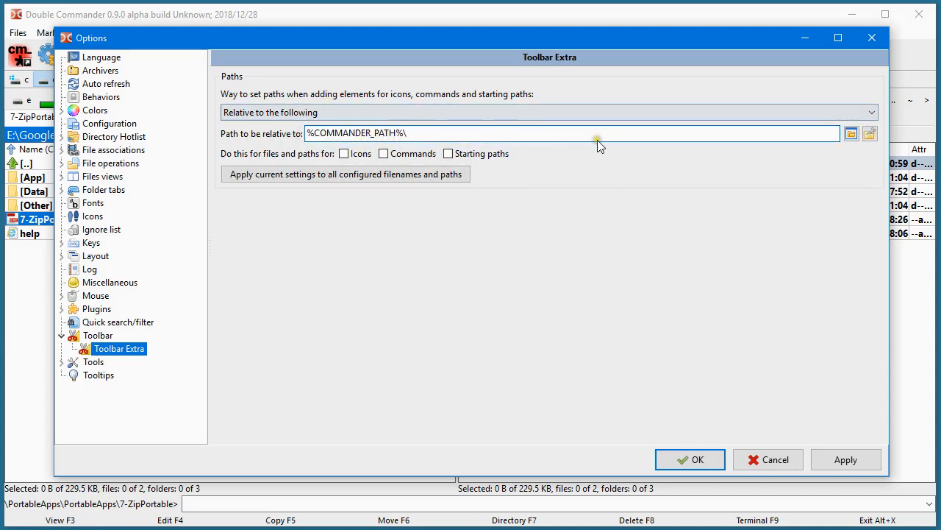
left_click(870, 134)
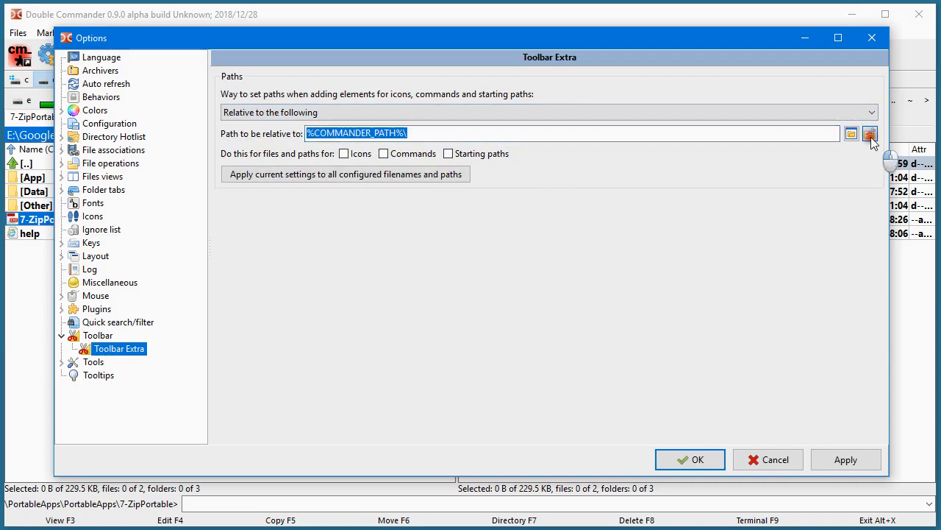
mouse_move(939, 193)
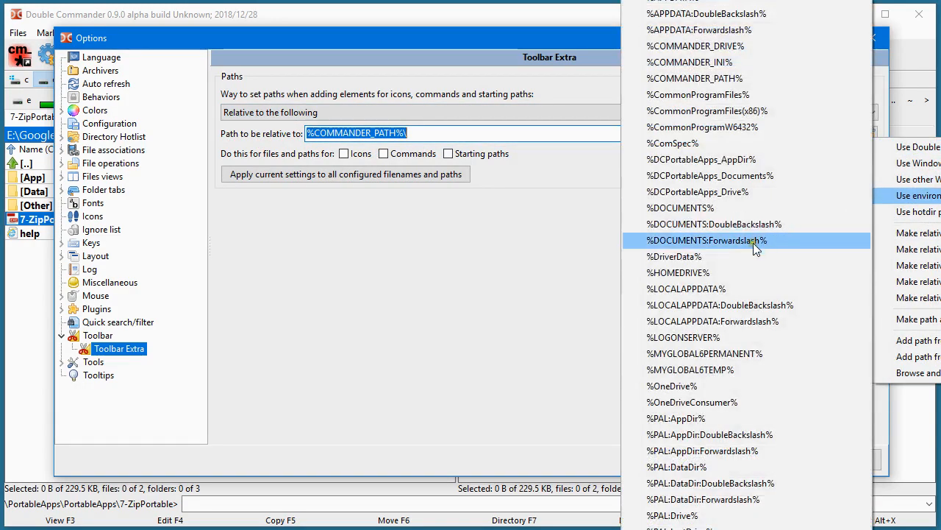
left_click(730, 193)
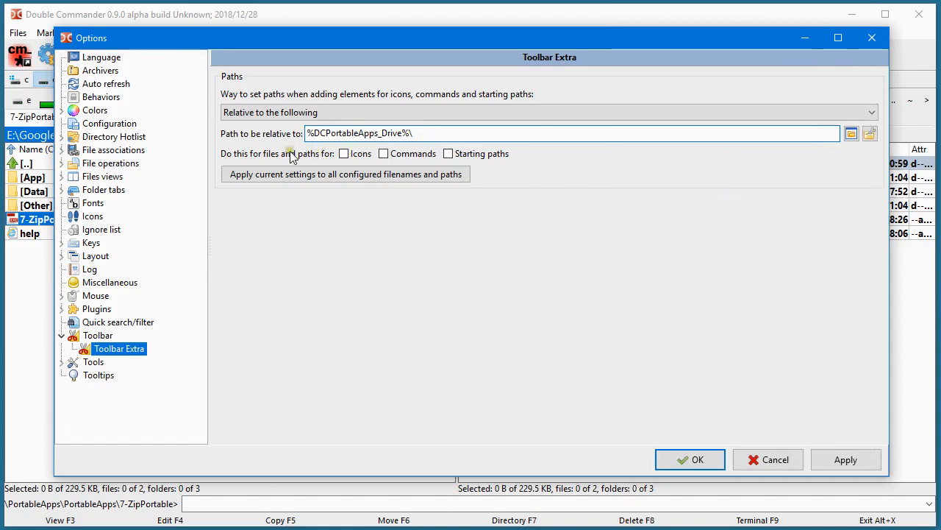
left_click(346, 155)
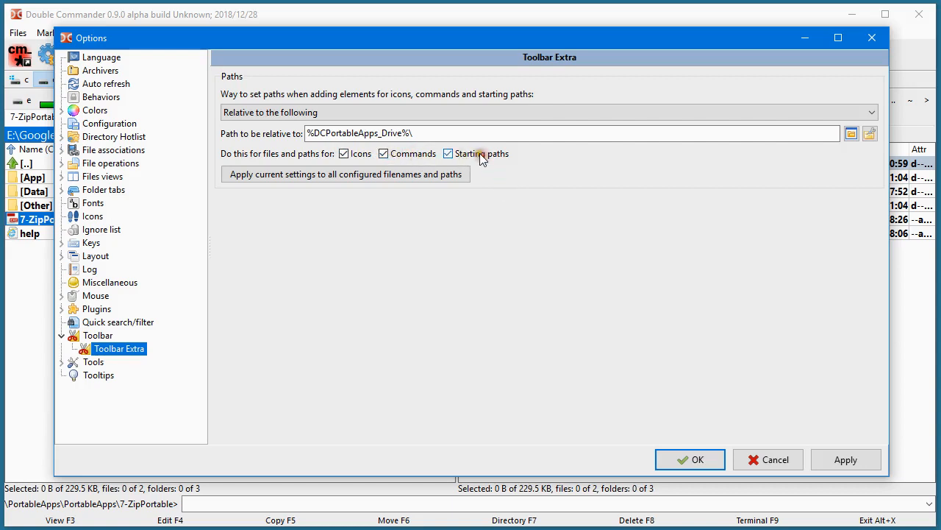
Review the relative path configuration in the Plugins settings and return to Toolbar Extra
left_click(64, 309)
left_click(94, 309)
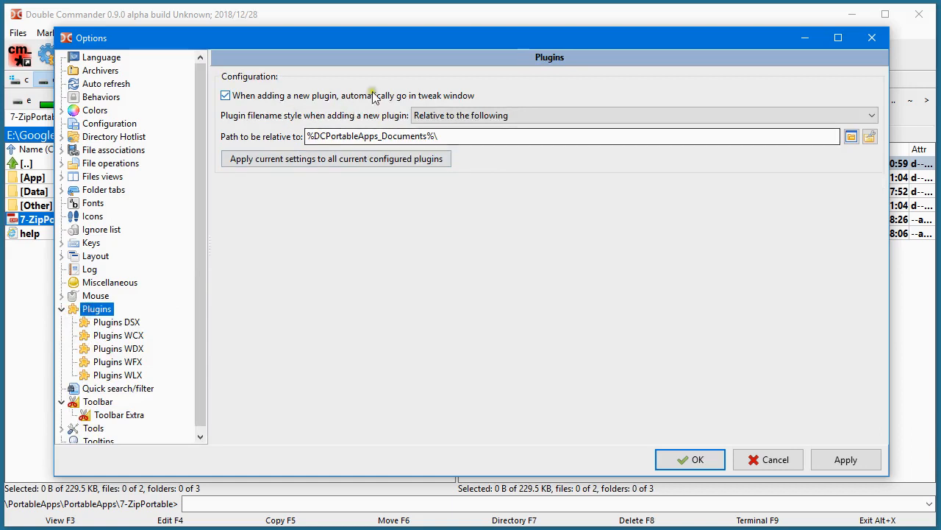
left_click(62, 309)
left_click(105, 352)
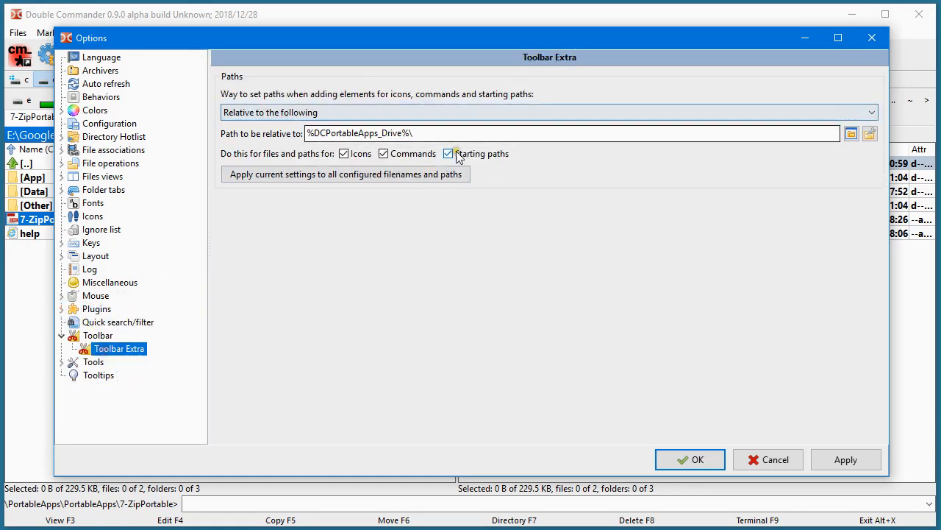
Apply the Toolbar Extra settings and add an external command button for 7-ZipPortable.exe as the last toolbar element
left_click(822, 457)
left_click(98, 335)
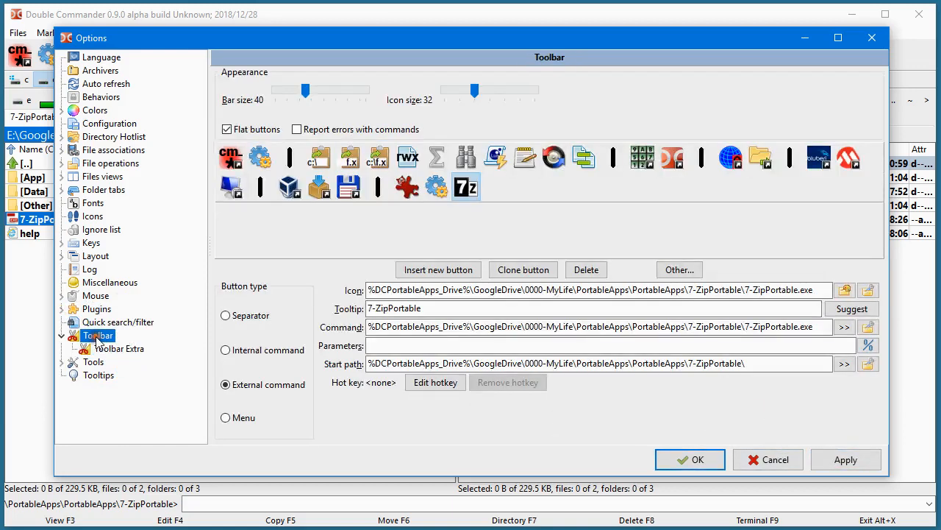
left_click(476, 272)
mouse_move(540, 314)
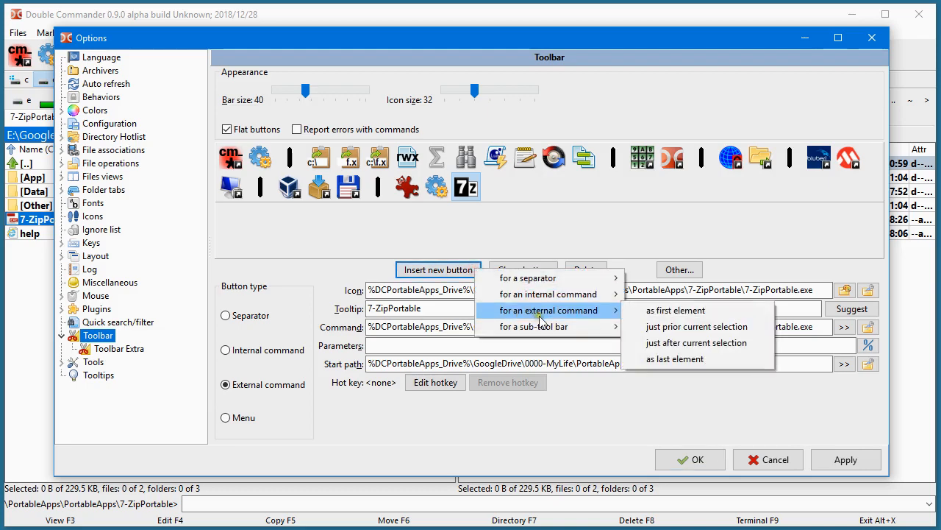
left_click(678, 360)
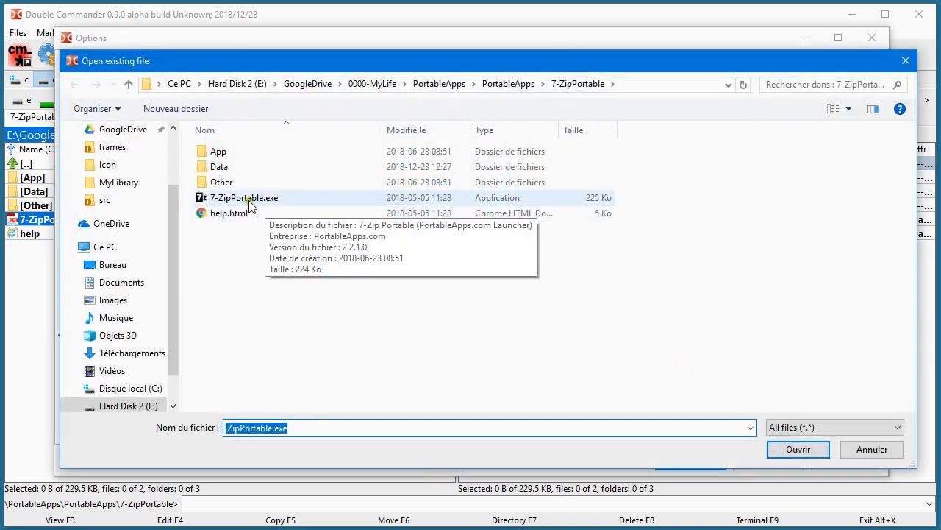
left_click(248, 202)
double_click(248, 201)
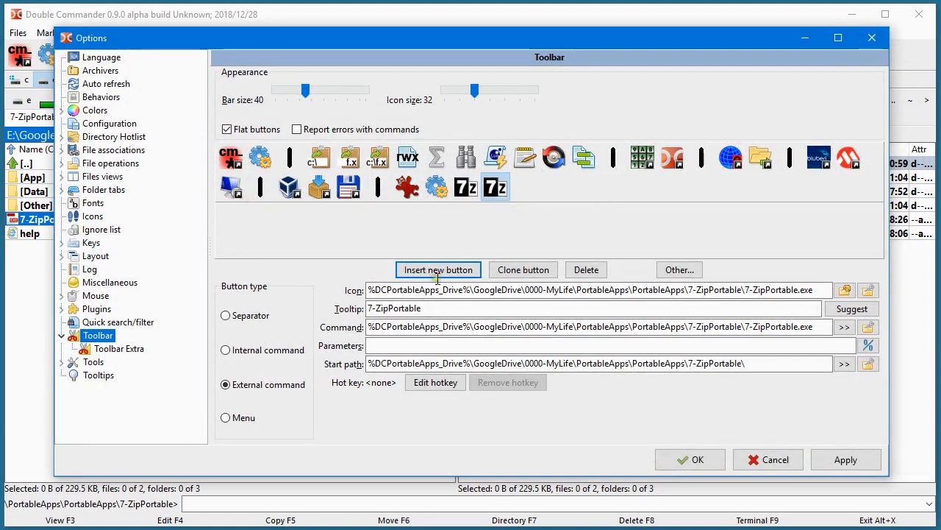
Check how the icon, command and start path of the new 7-ZipPortable button are stored
left_click_drag(410, 288, 347, 288)
left_click_drag(401, 325, 359, 324)
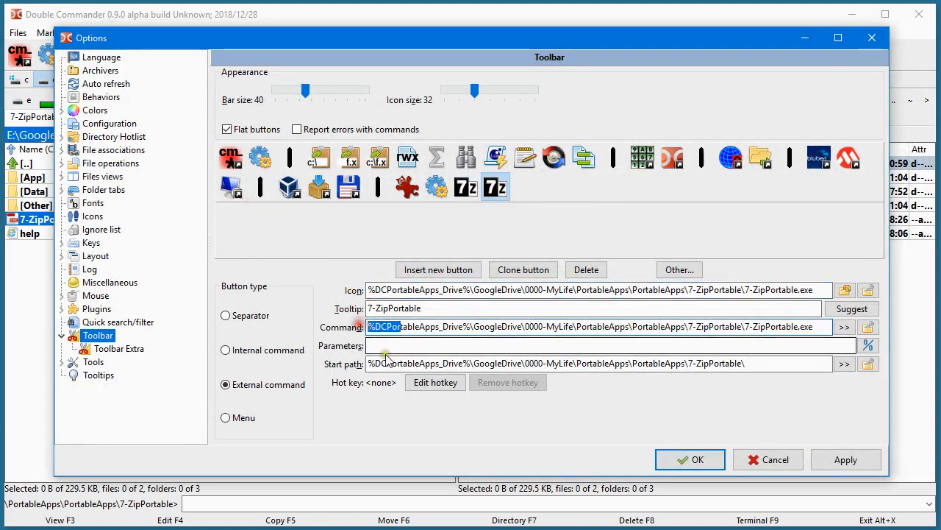
left_click_drag(401, 363, 366, 363)
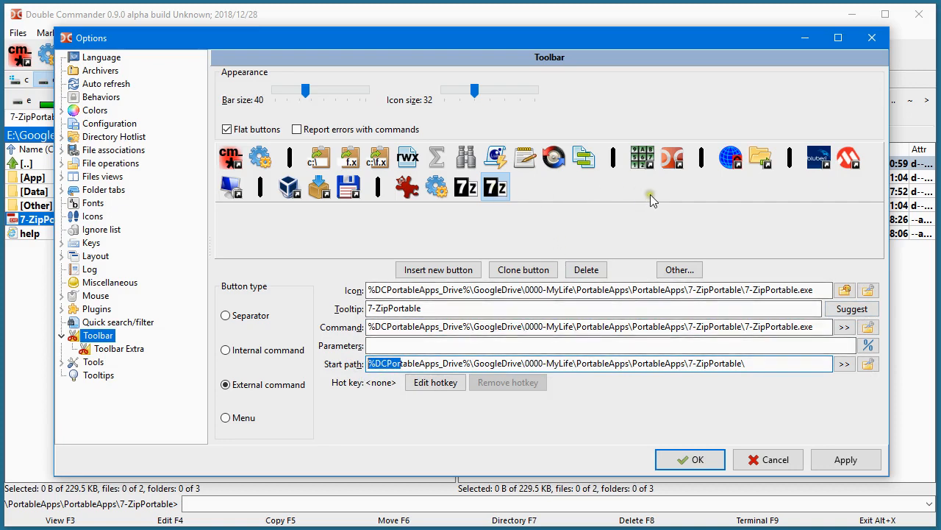
Examine the icon and command paths of existing external command buttons nested in the TC bar import sub-toolbar
left_click(353, 190)
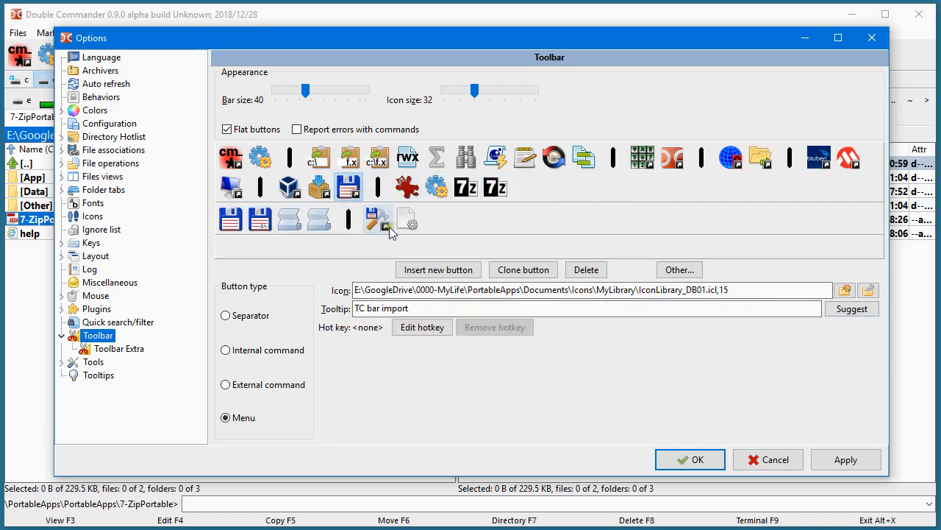
left_click(376, 218)
left_click(318, 252)
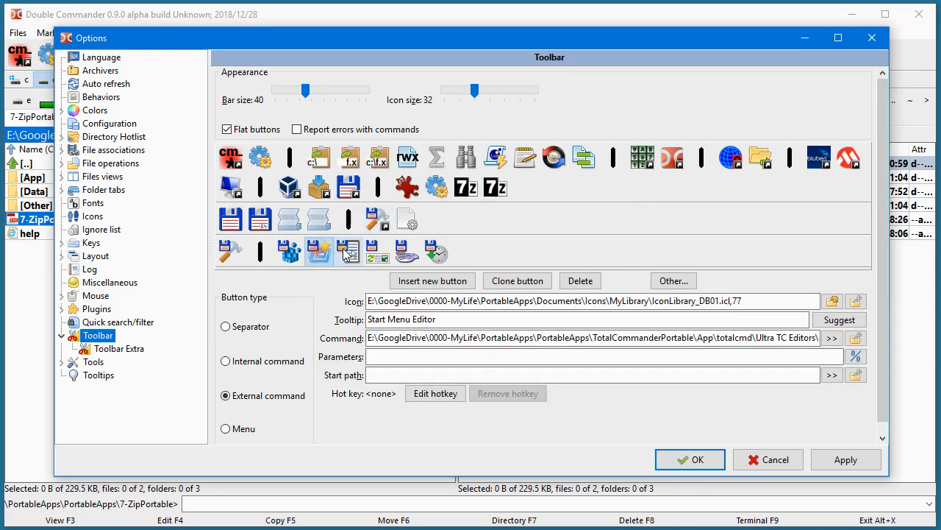
left_click(348, 252)
left_click(377, 252)
left_click_drag(447, 302, 343, 294)
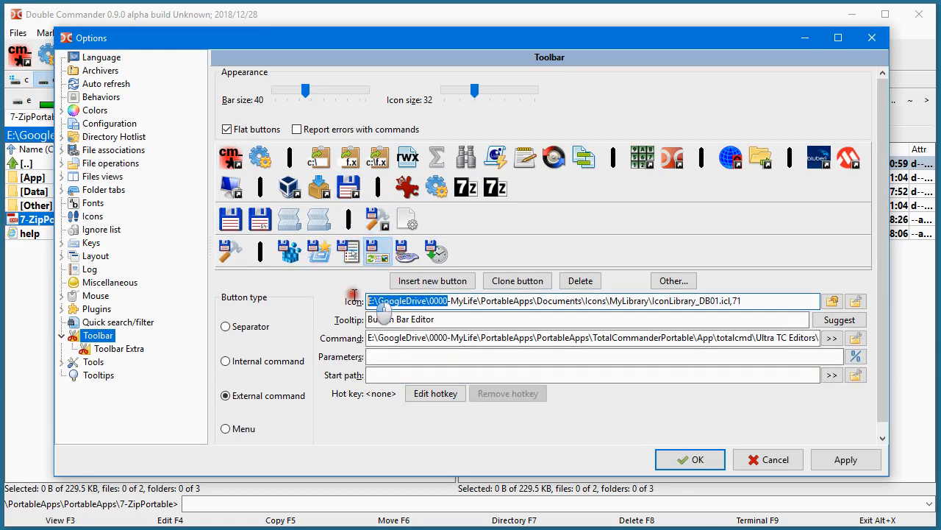
left_click_drag(452, 337, 357, 332)
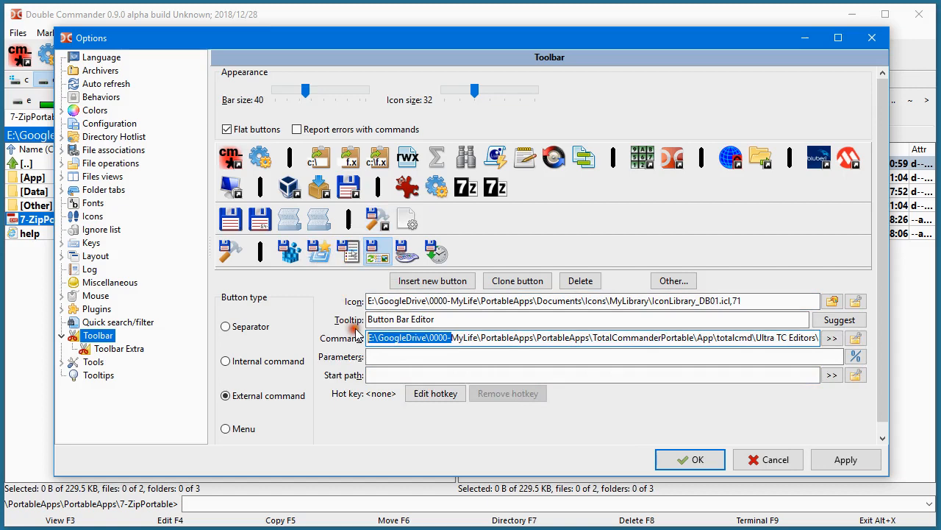
left_click(452, 339)
left_click_drag(414, 301, 354, 297)
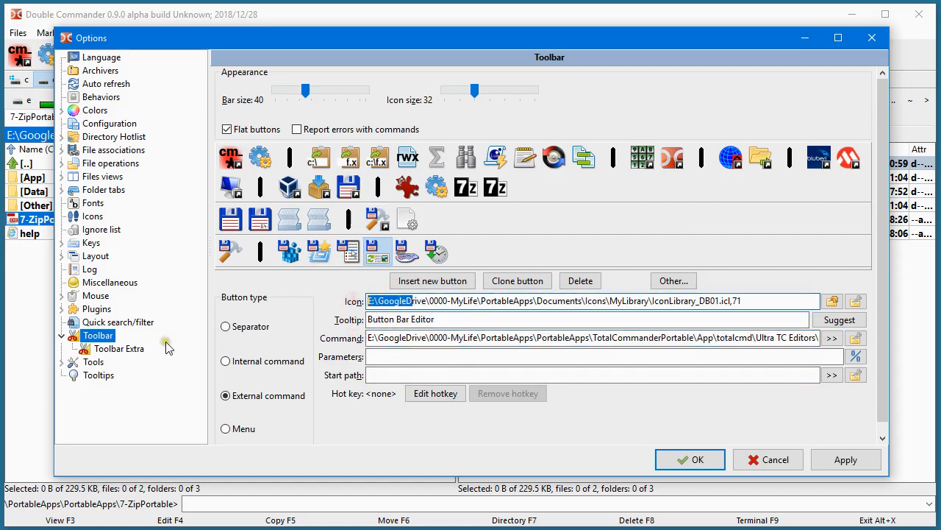
Apply the relative path settings to all configured toolbar filenames and paths, and check the sub-toolbar buttons' icon and command paths
left_click(137, 350)
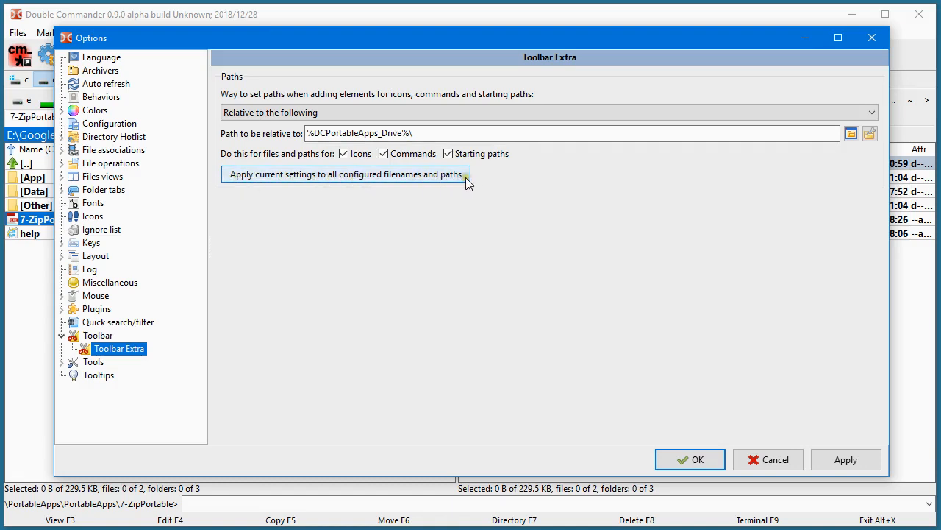
left_click(349, 174)
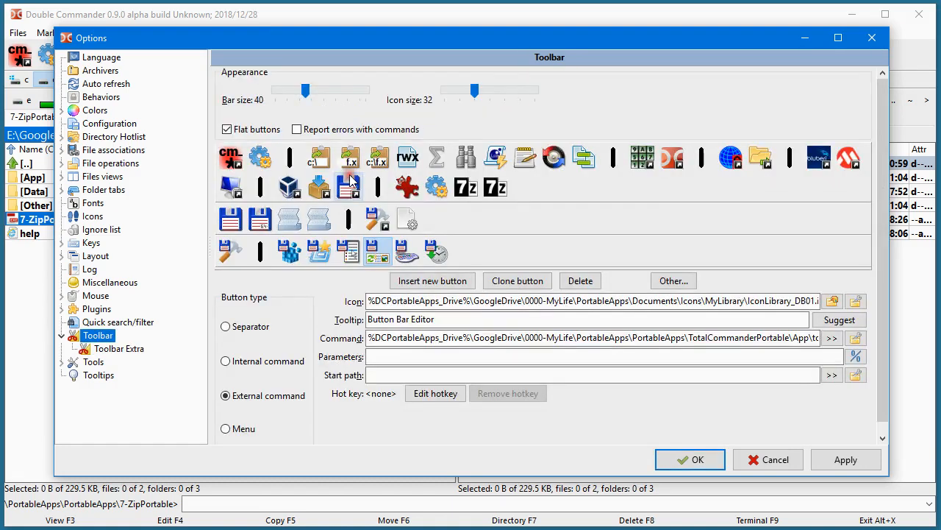
left_click(348, 252)
left_click(319, 252)
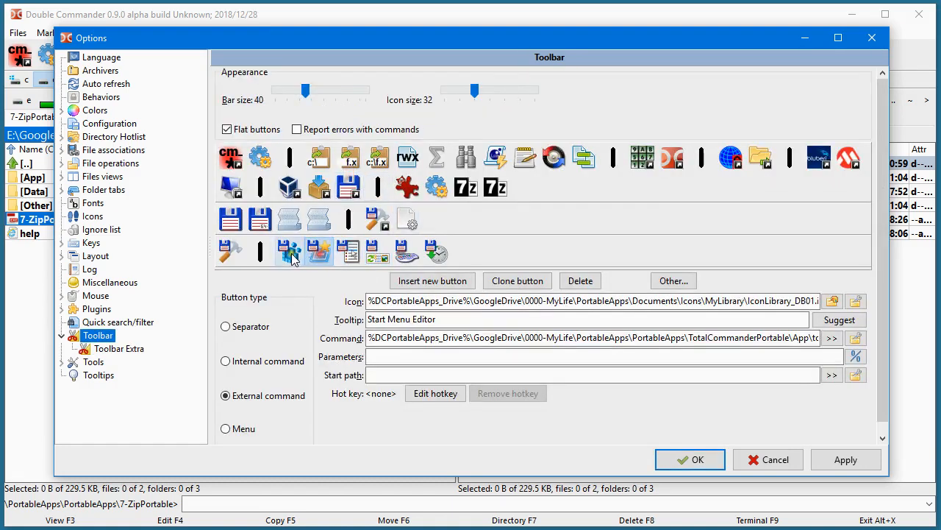
left_click(289, 252)
left_click(407, 252)
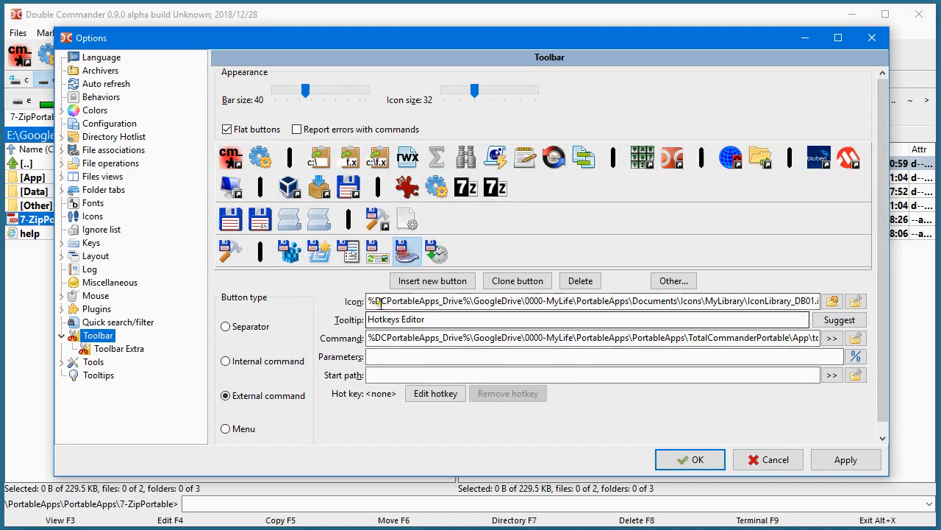
left_click_drag(354, 300, 393, 337)
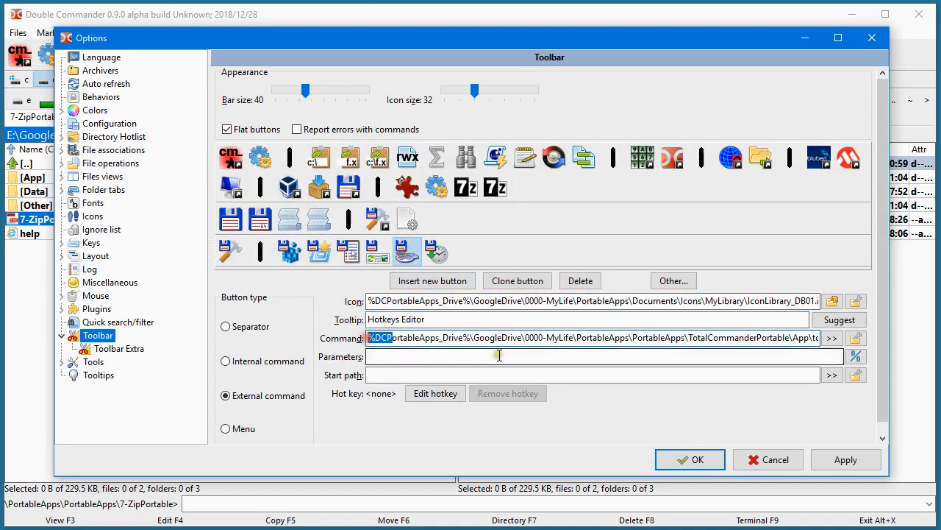
Inspect the icon and command paths of the Image files and PO Language files associations
left_click(104, 150)
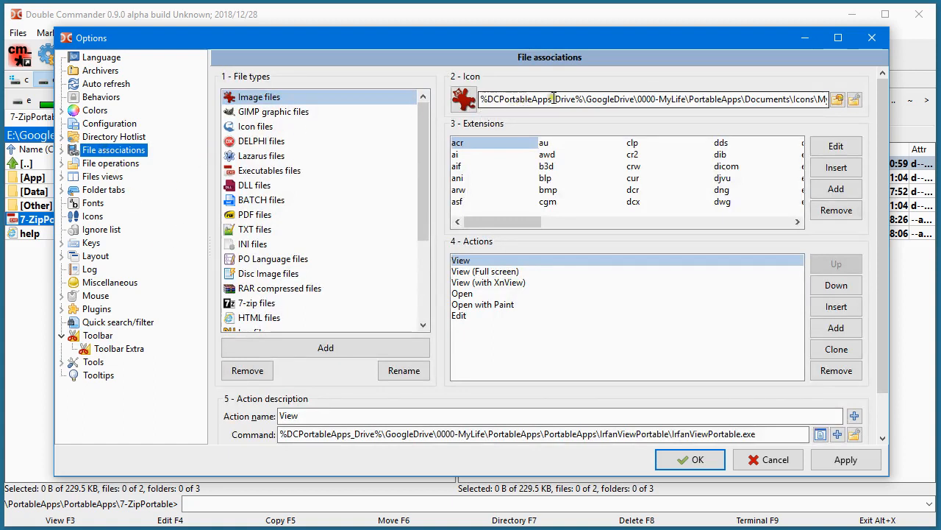
left_click_drag(481, 100, 555, 100)
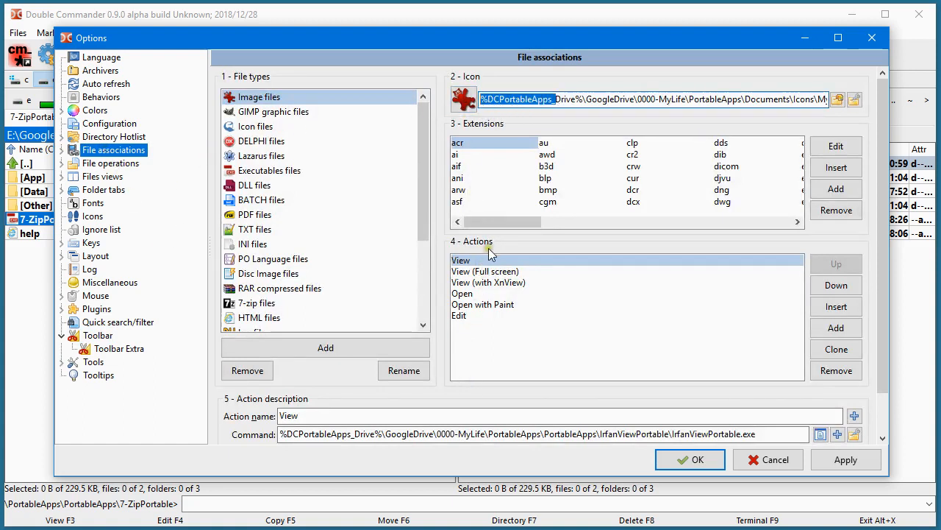
left_click_drag(331, 434, 251, 433)
left_click(272, 259)
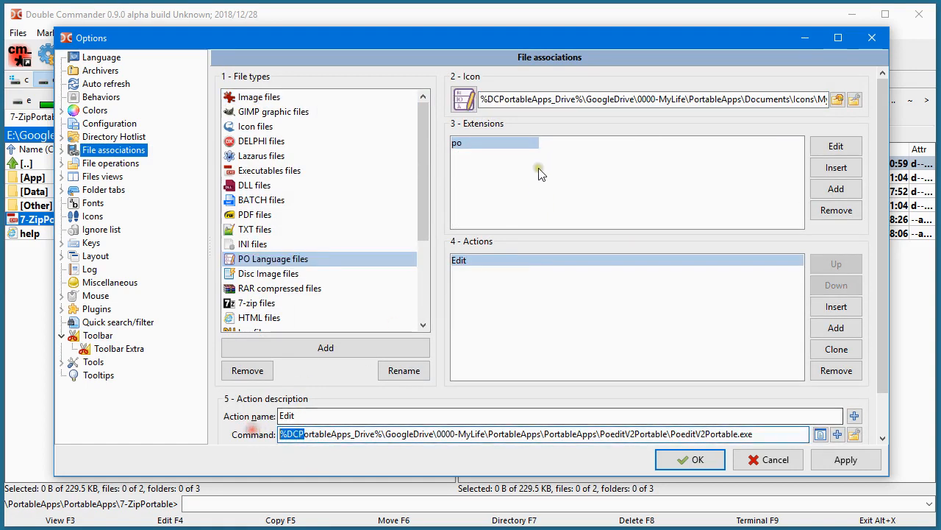
left_click_drag(511, 100, 489, 99)
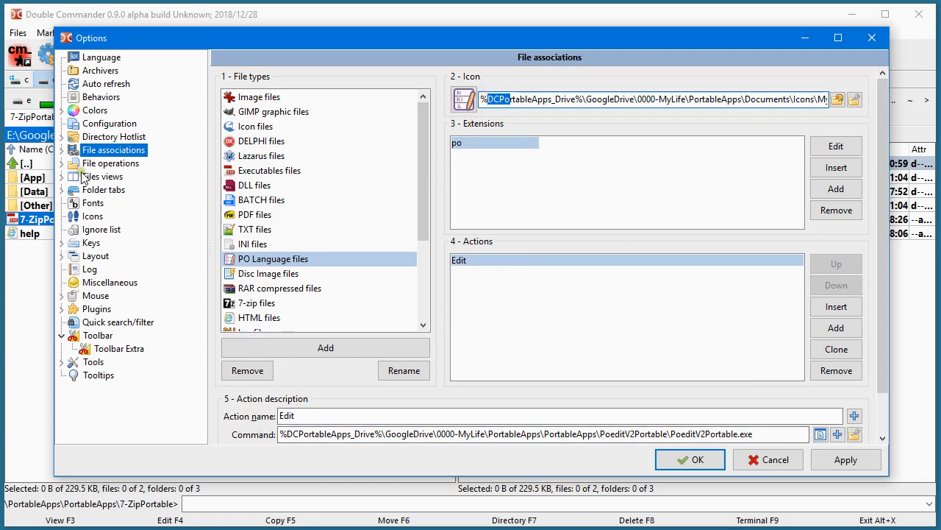
Review how File associations extra sets paths for icons, commands and starting paths
left_click(62, 150)
left_click(120, 163)
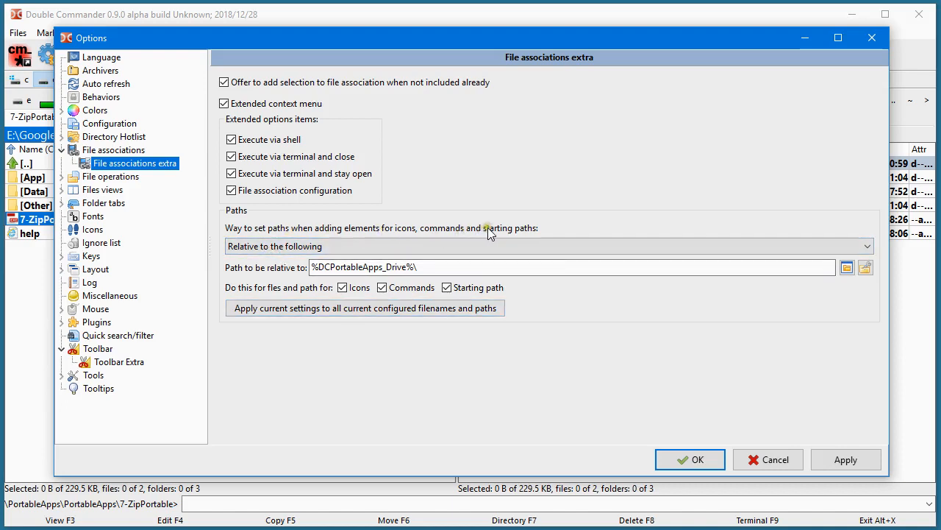
left_click(315, 245)
left_click(316, 246)
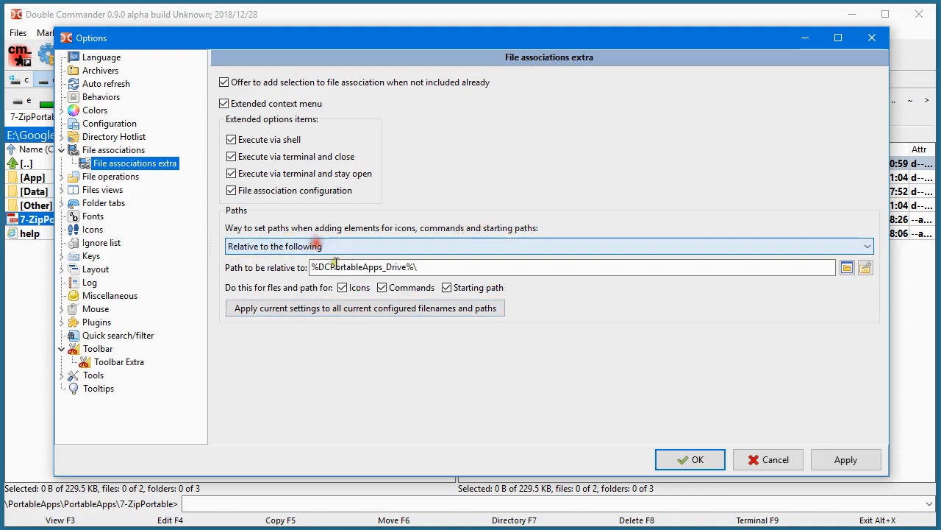
left_click_drag(437, 270, 293, 269)
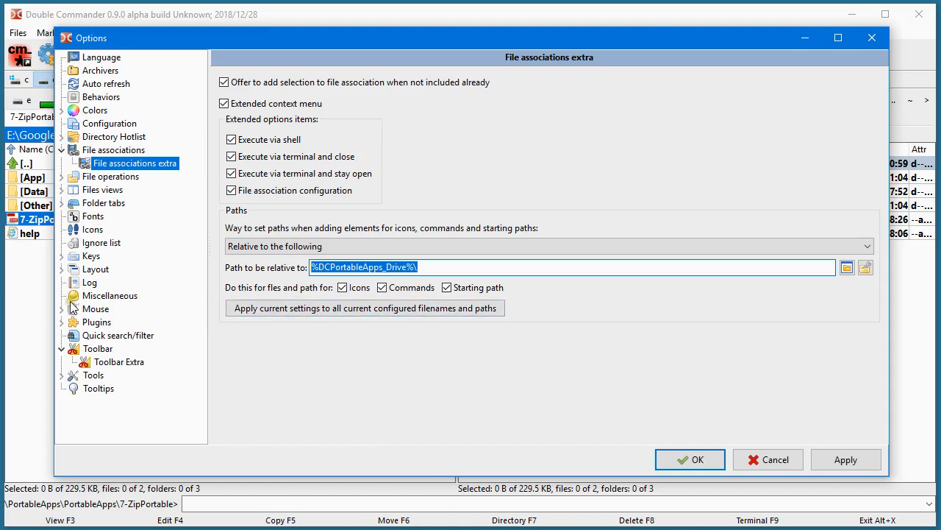
Review the path-setting options in Directory Hotlist Extra, keeping "Relative to the following" with %DCPortableApps_Drive%\ as the base
left_click(62, 137)
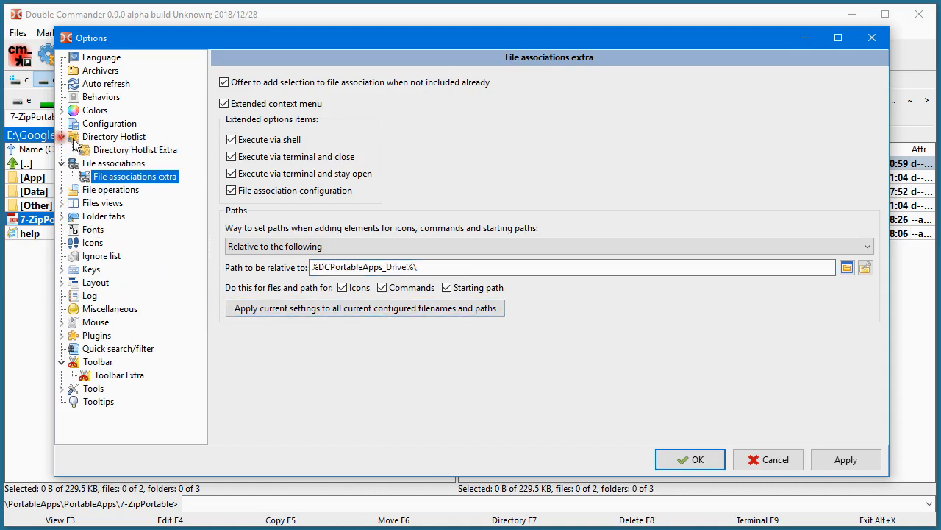
left_click(116, 150)
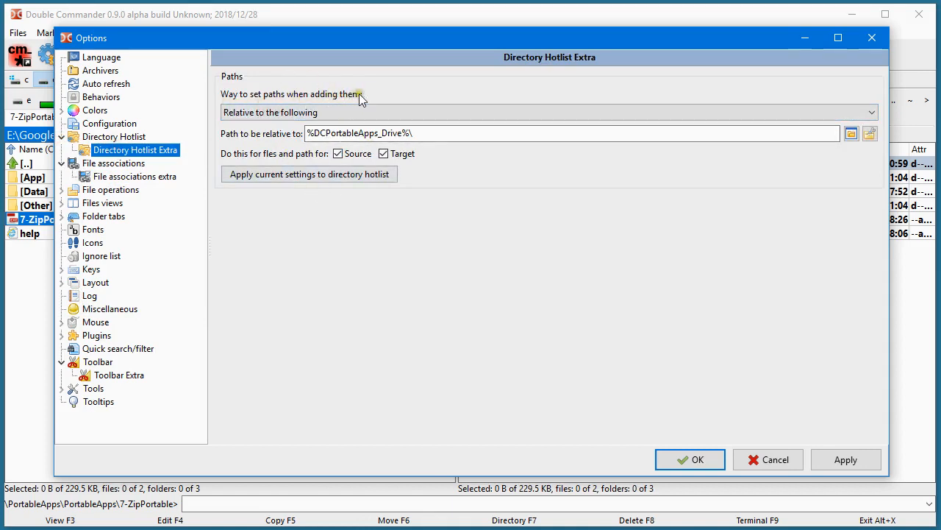
left_click(333, 112)
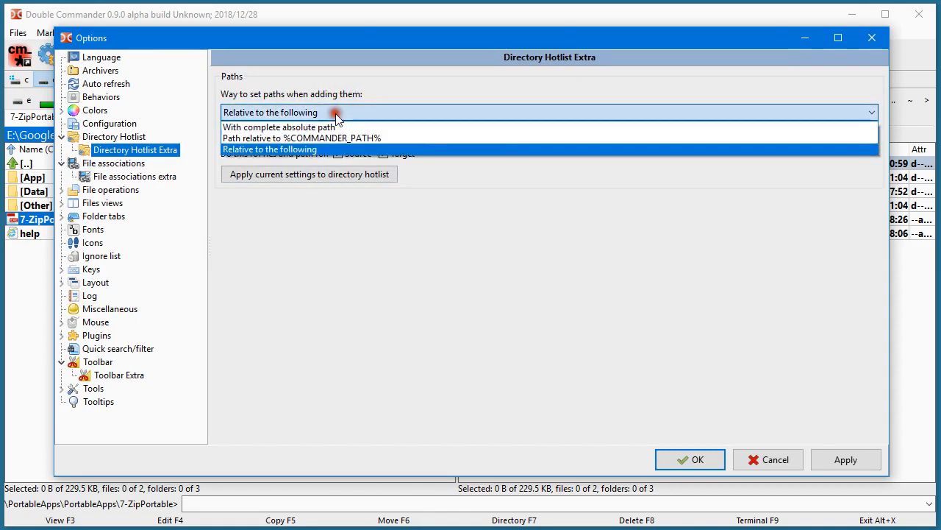
left_click(347, 149)
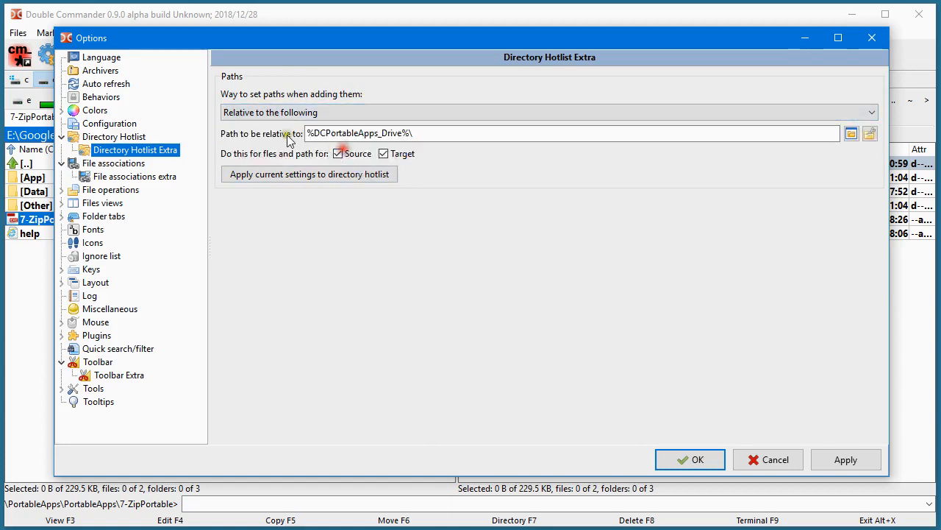
left_click_drag(426, 133, 295, 142)
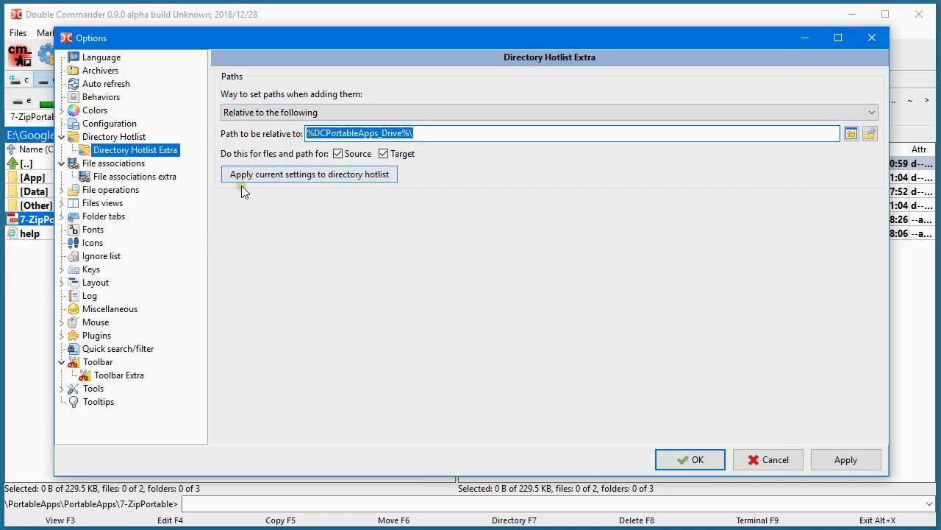
Examine the paths of the Root, Icons, Double Commander and 7-Zip entries under PortableApps in the Directory Hotlist
left_click(138, 138)
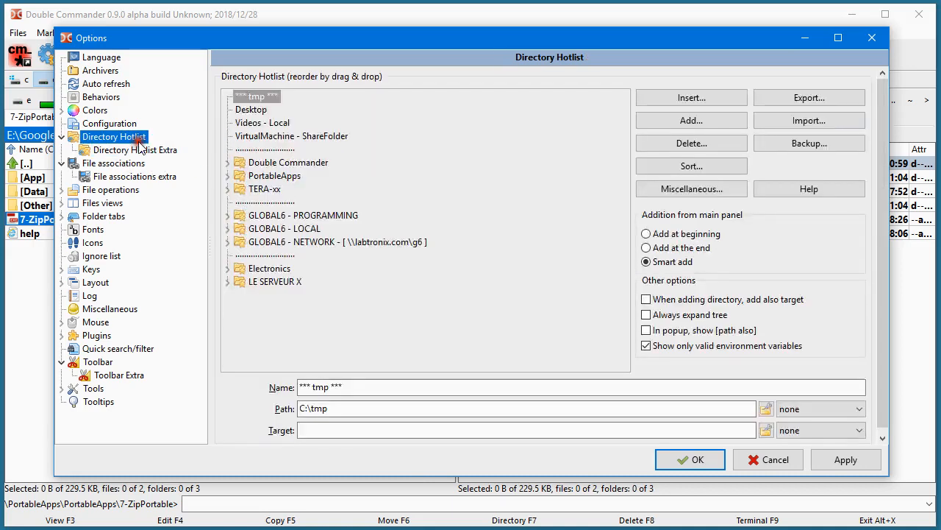
left_click(227, 176)
left_click(273, 189)
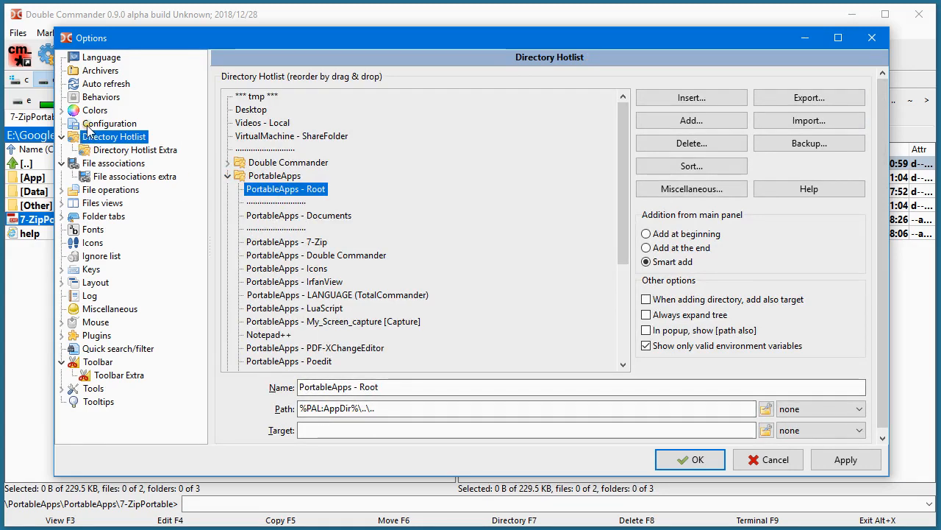
left_click(284, 268)
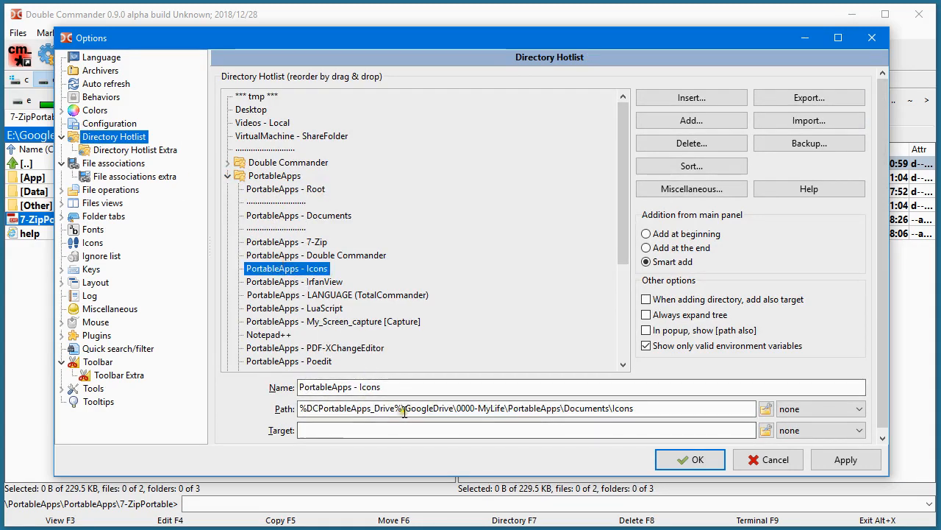
left_click(292, 191)
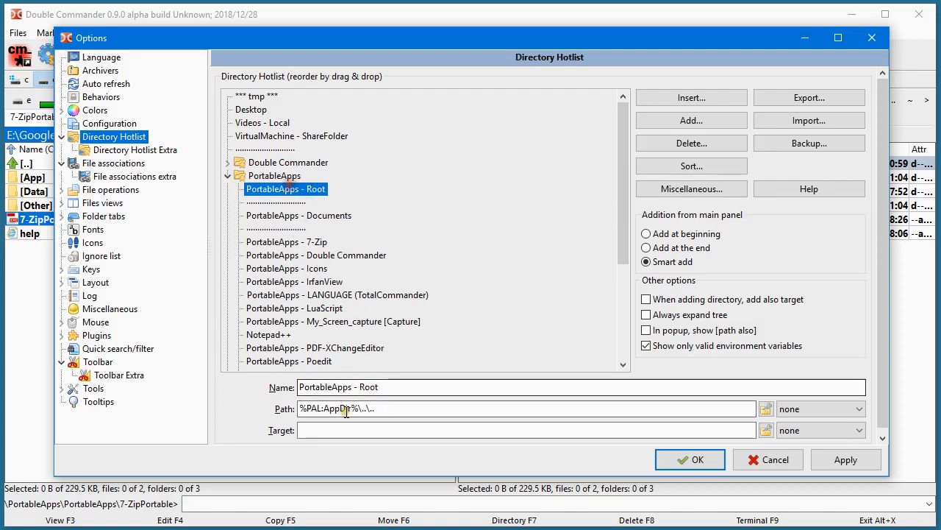
left_click(287, 255)
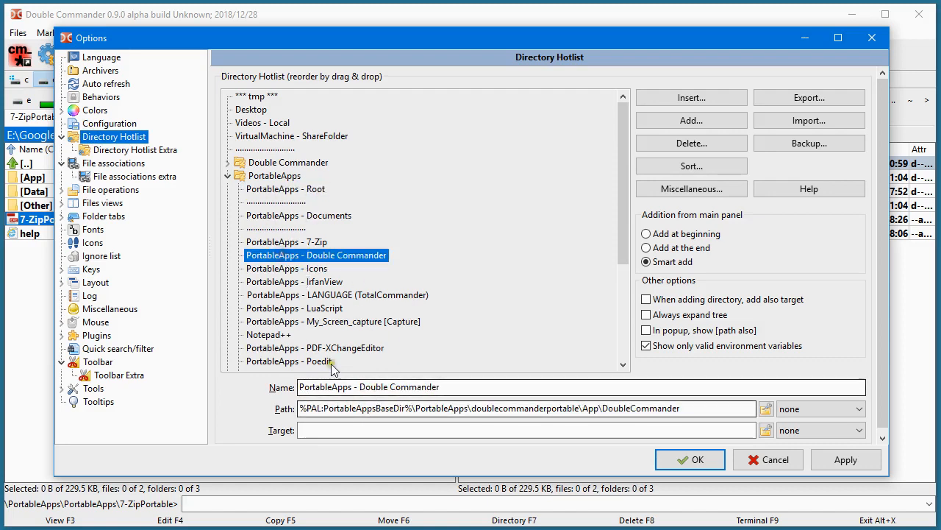
left_click(287, 242)
left_click_drag(299, 408, 331, 410)
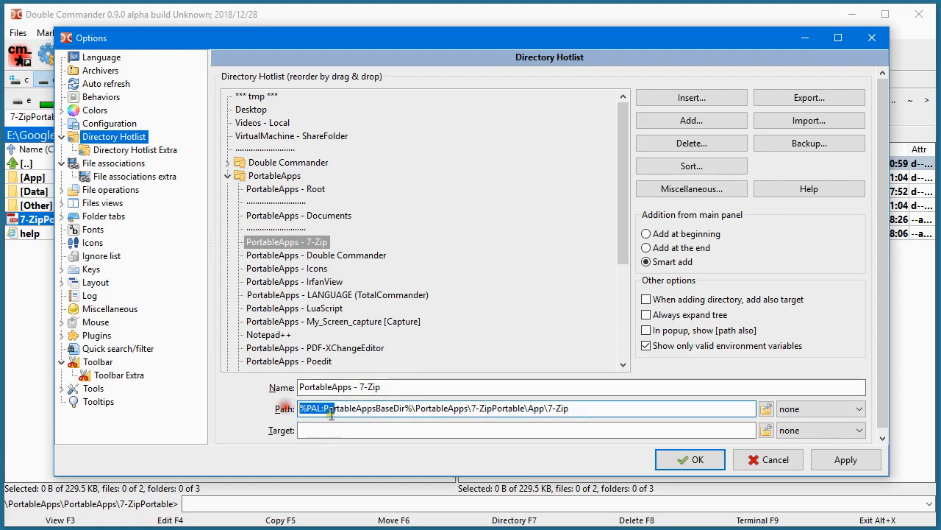
Apply the current Directory Hotlist Extra path settings to the directory hotlist and check the path of the PortableApps - Icons entry
left_click(101, 137)
left_click(103, 151)
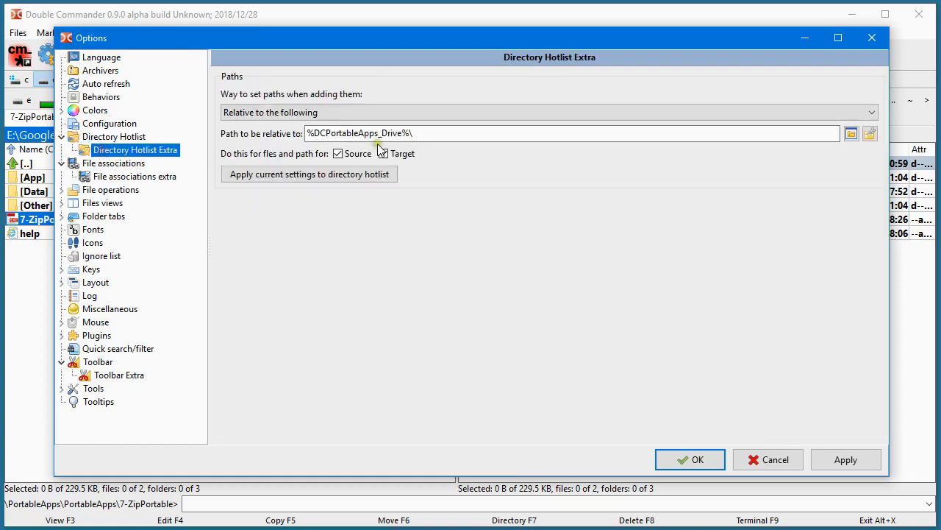
left_click(308, 178)
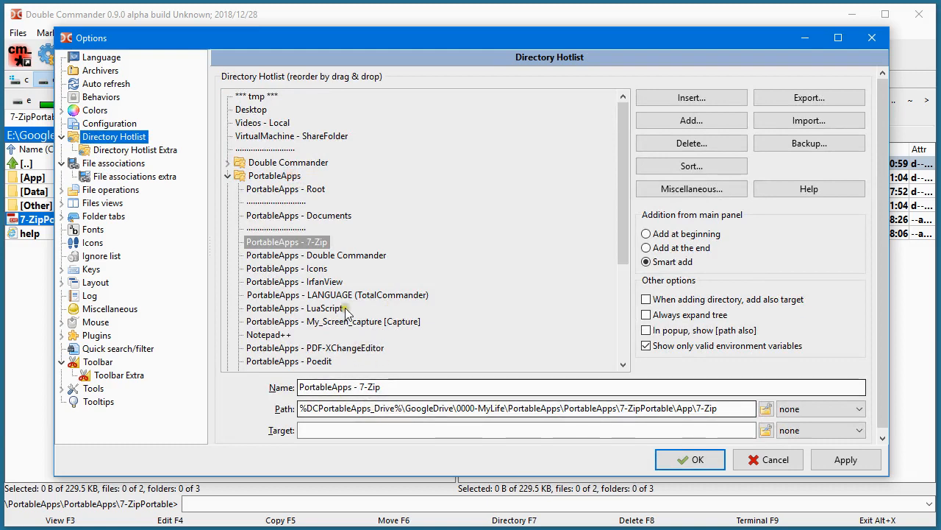
left_click(321, 269)
left_click_drag(429, 408, 297, 409)
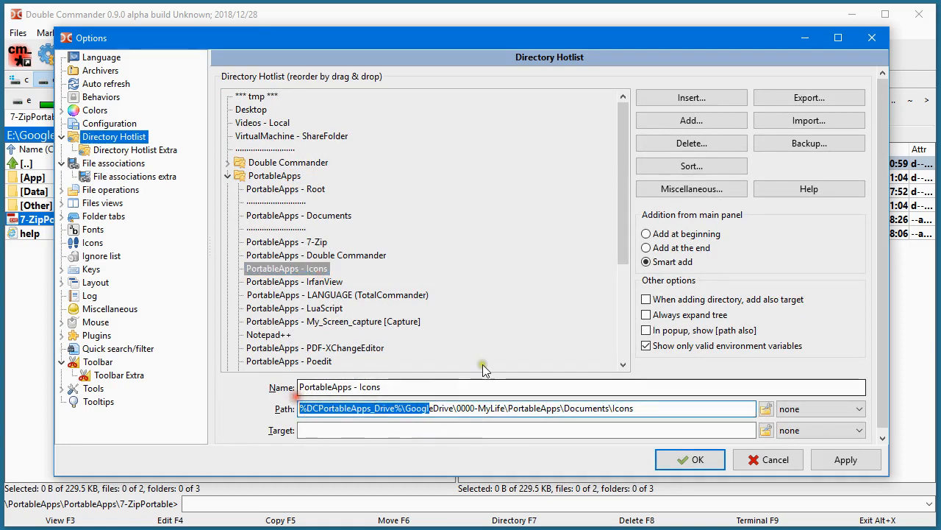